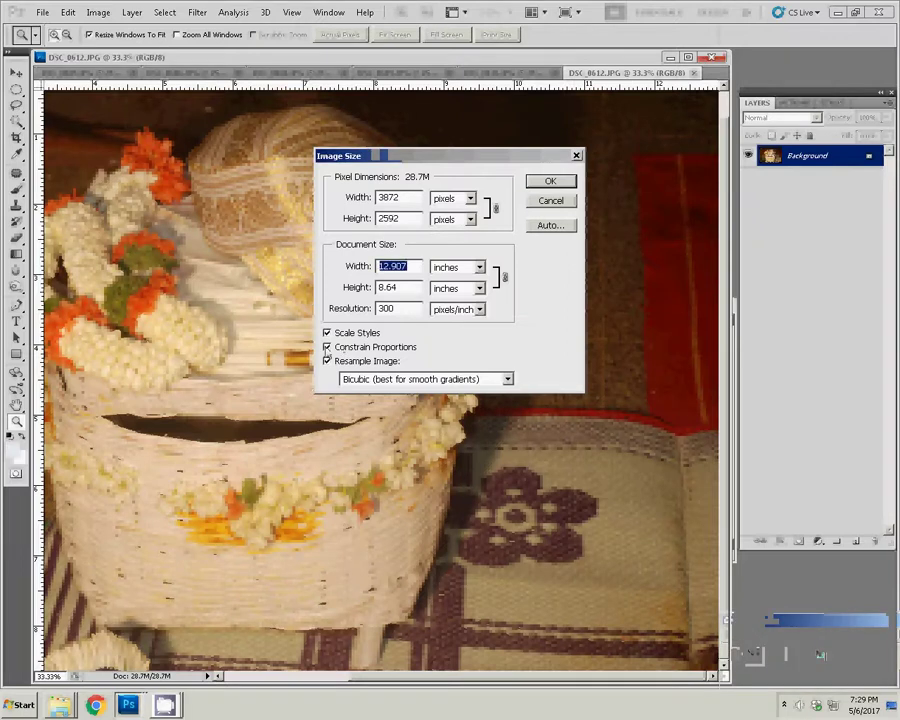
# Step: Resize the basket photo to 6 inches wide and place it at the album page's top-right corner
pyautogui.write('6')
pyautogui.click(549, 181)
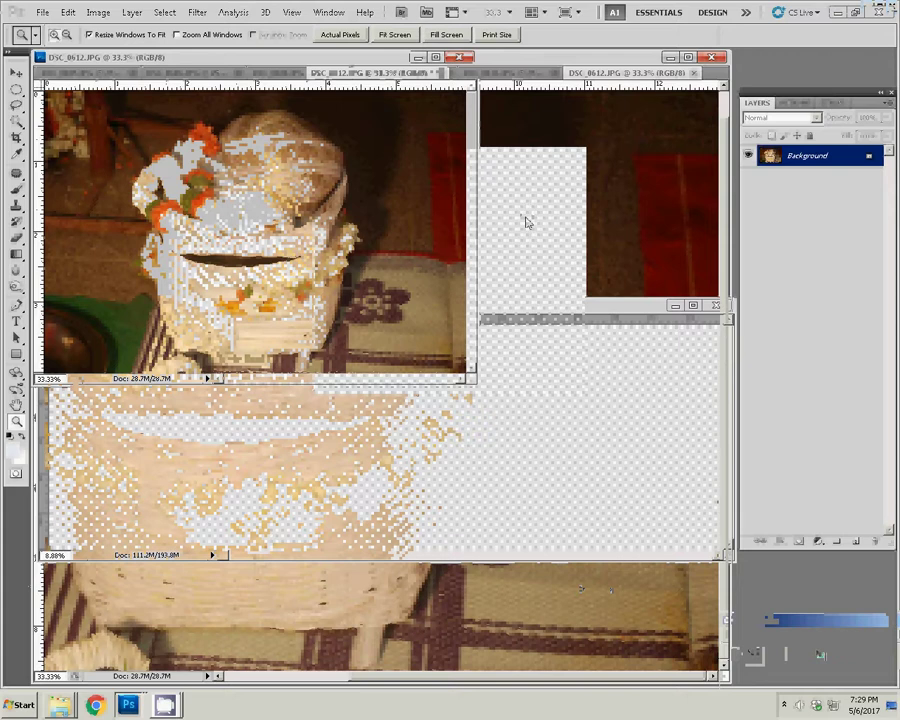
pyautogui.press('v')
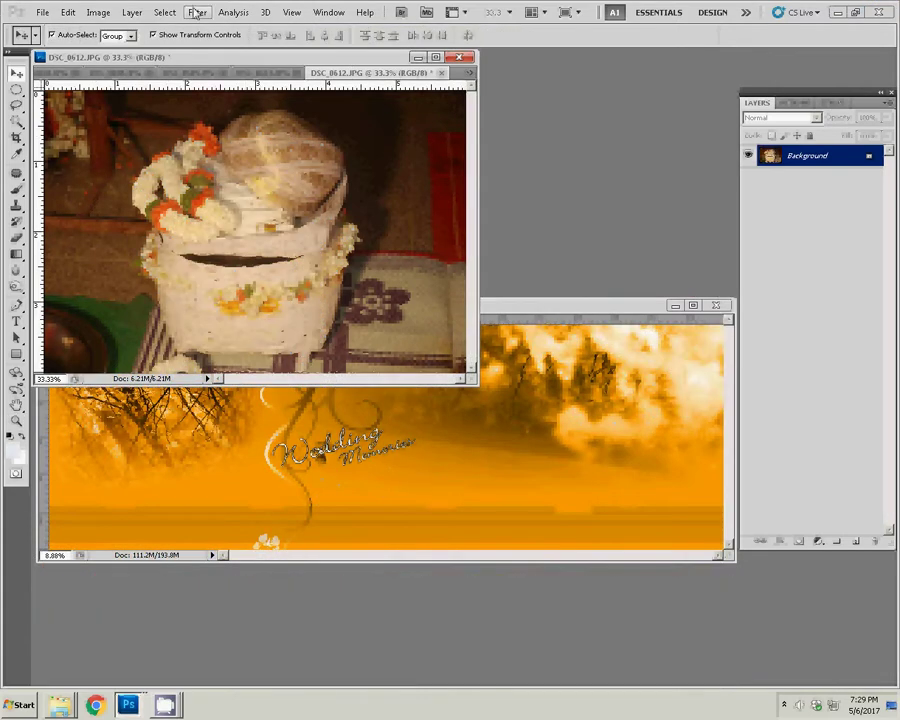
pyautogui.moveTo(257, 152); pyautogui.dragTo(626, 372)
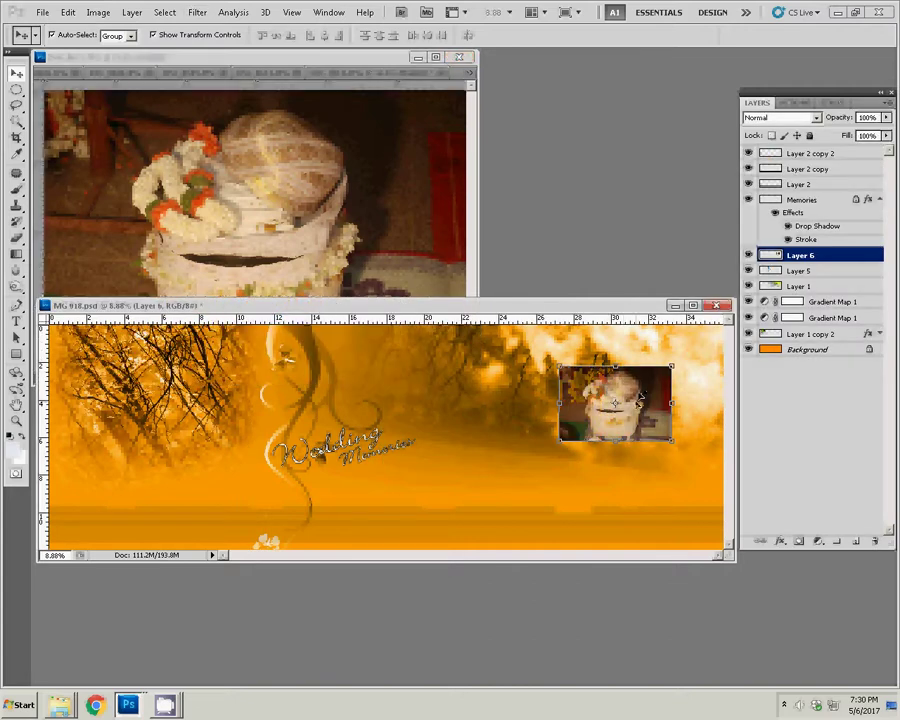
pyautogui.moveTo(642, 397); pyautogui.dragTo(686, 357)
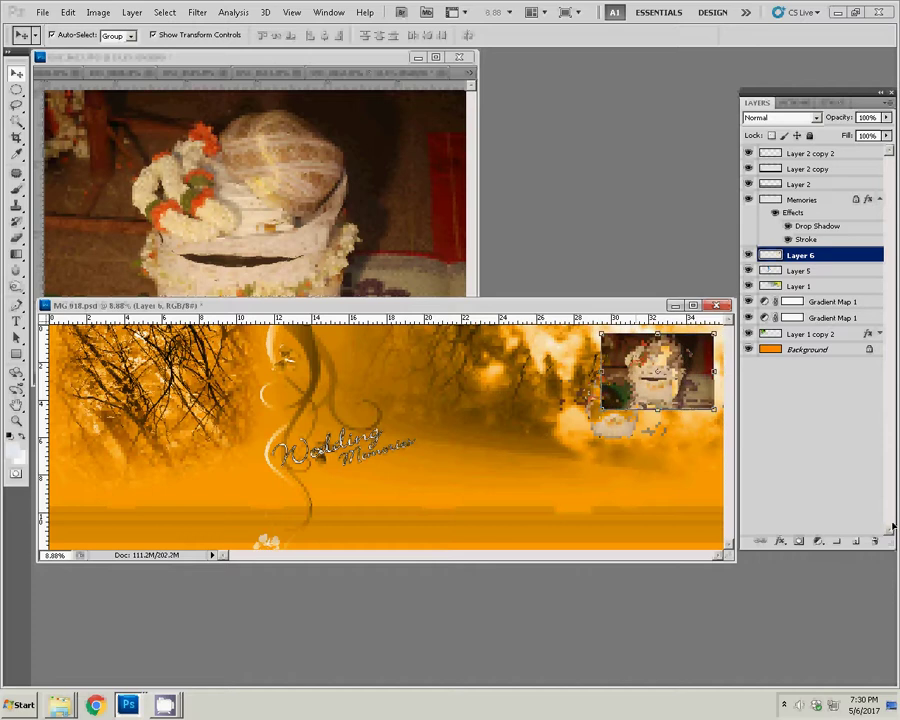
# Step: Shorten the Layers panel, fit the album page to the window, and select Layer 6
pyautogui.moveTo(887, 538); pyautogui.dragTo(887, 215)
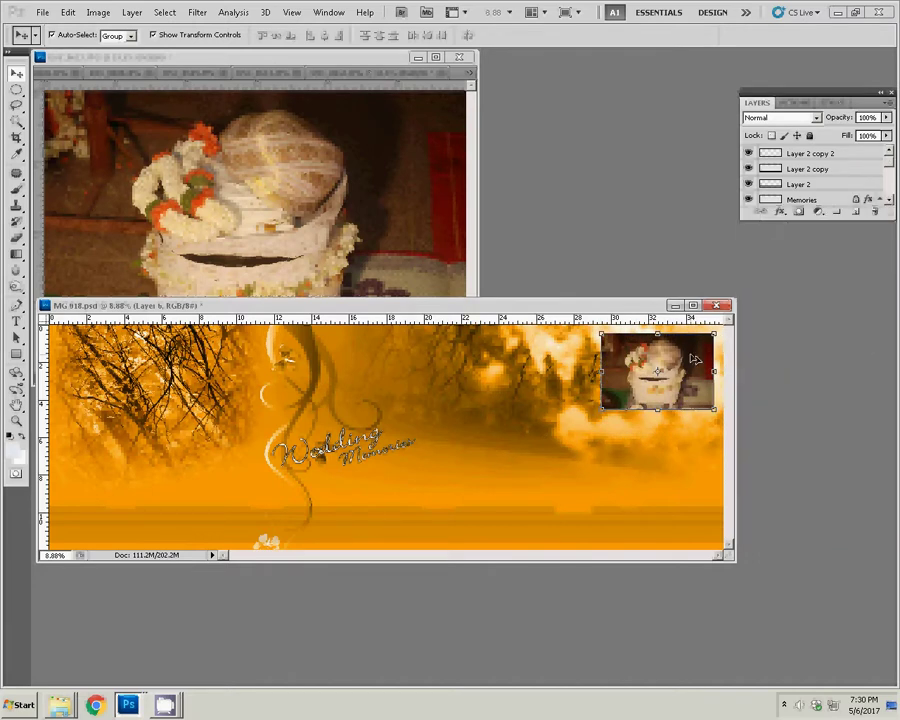
pyautogui.press('z')
pyautogui.rightClick(474, 412)
pyautogui.click(494, 416)
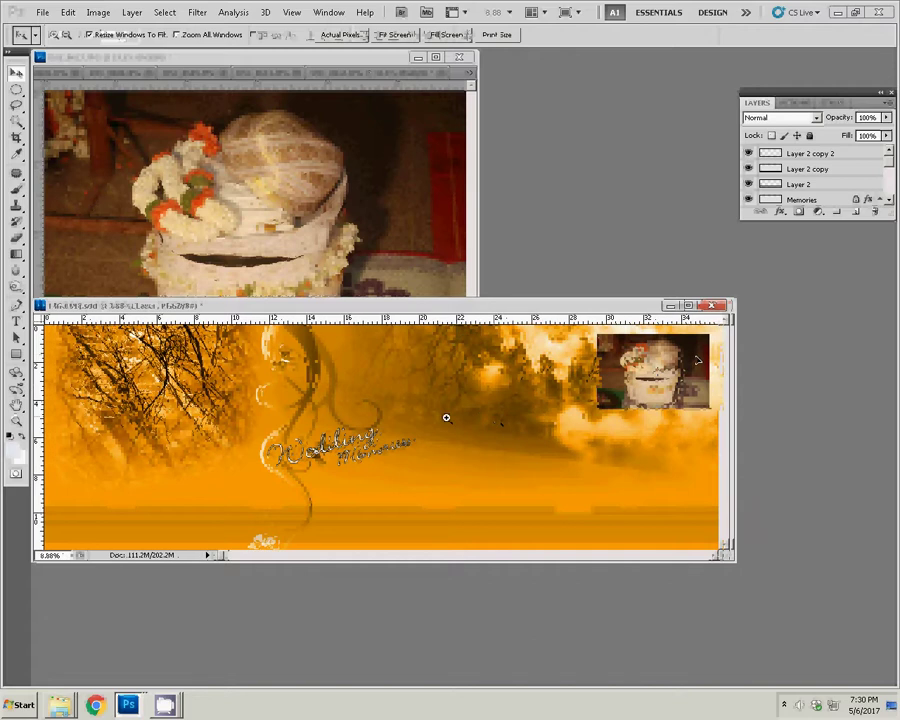
pyautogui.press('v')
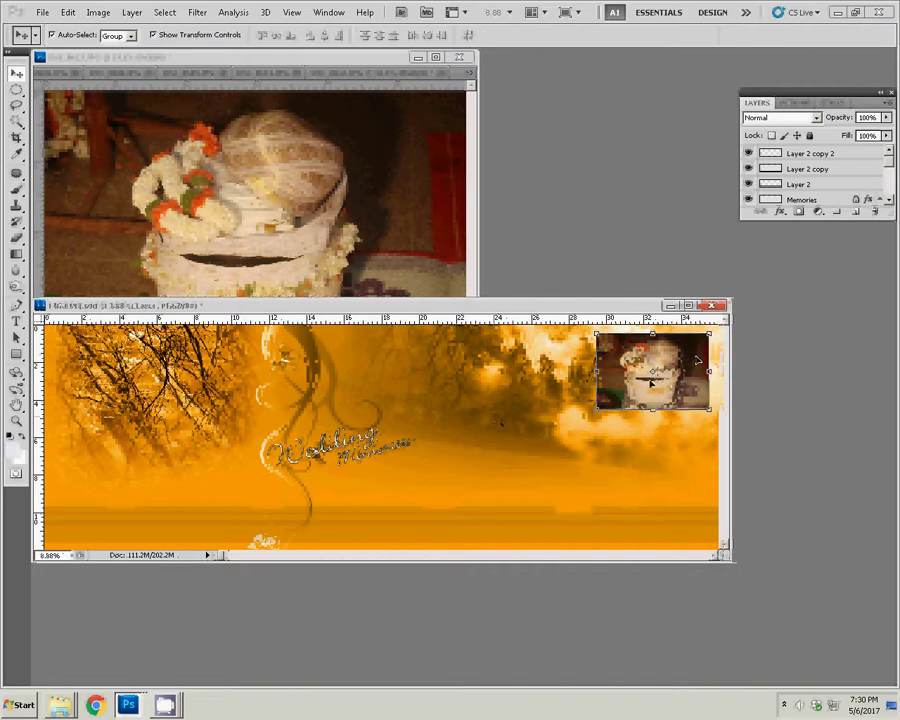
pyautogui.click(633, 408)
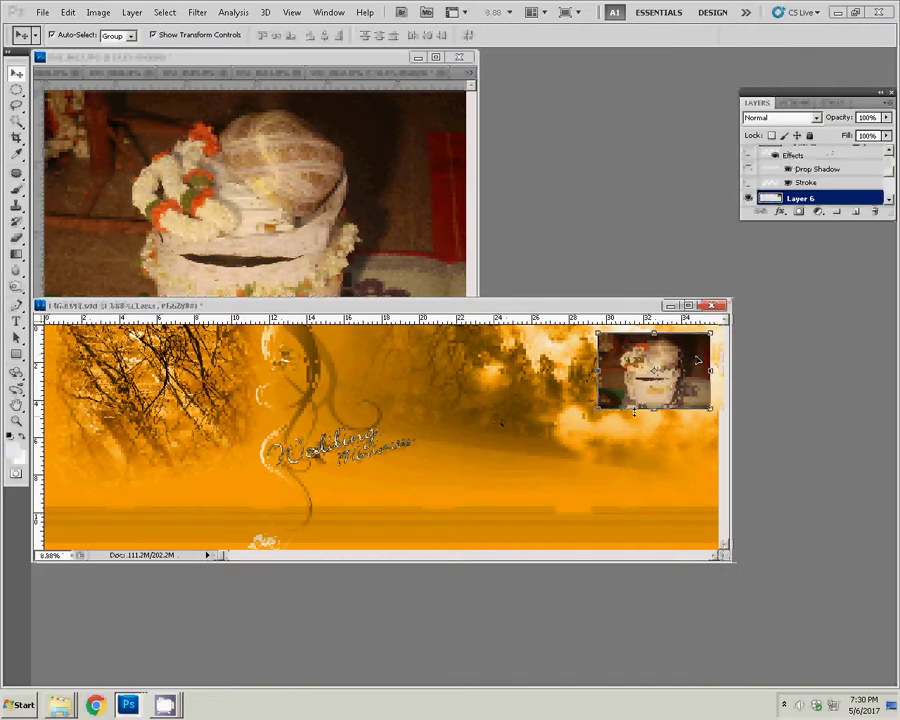
# Step: Close the basket photo document without saving
pyautogui.click(338, 195)
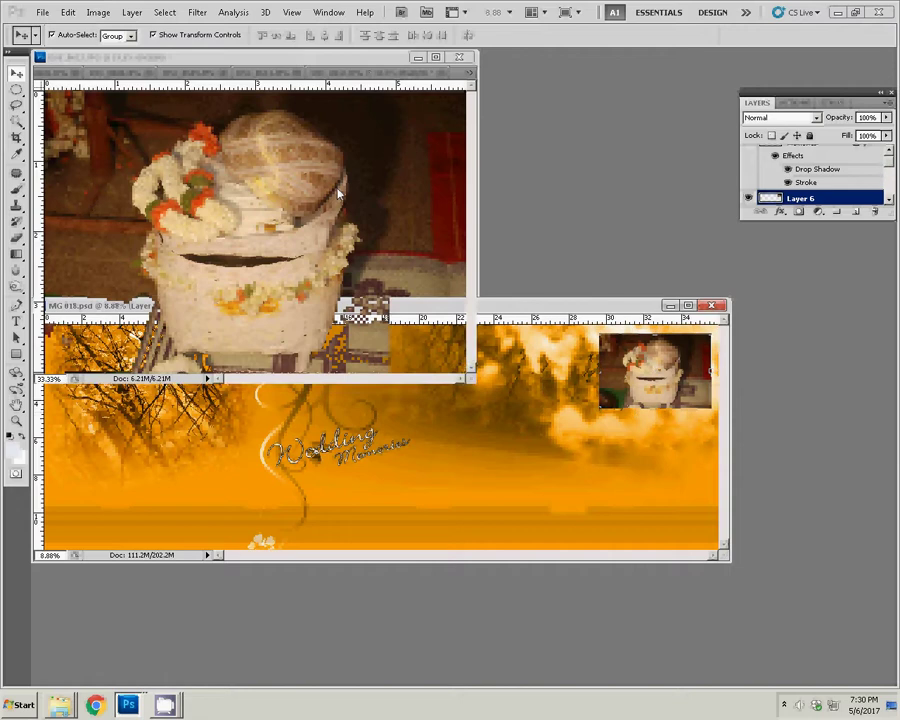
pyautogui.click(443, 73)
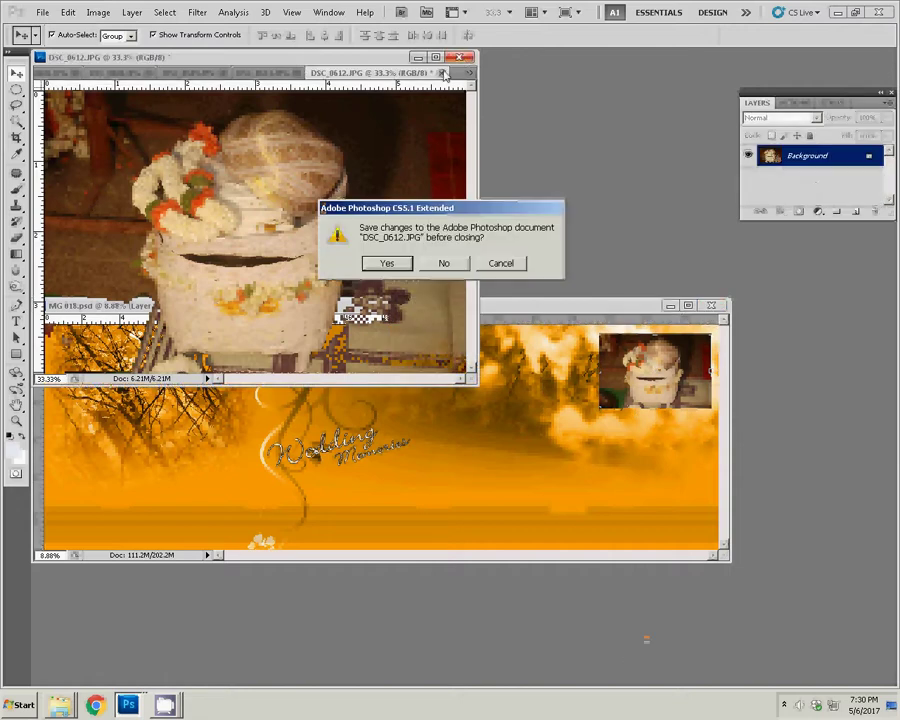
pyautogui.click(445, 263)
# Step: Resize the brass bowl photo to 6 inches wide
pyautogui.hotkey('ctrl', 'alt', 'i')
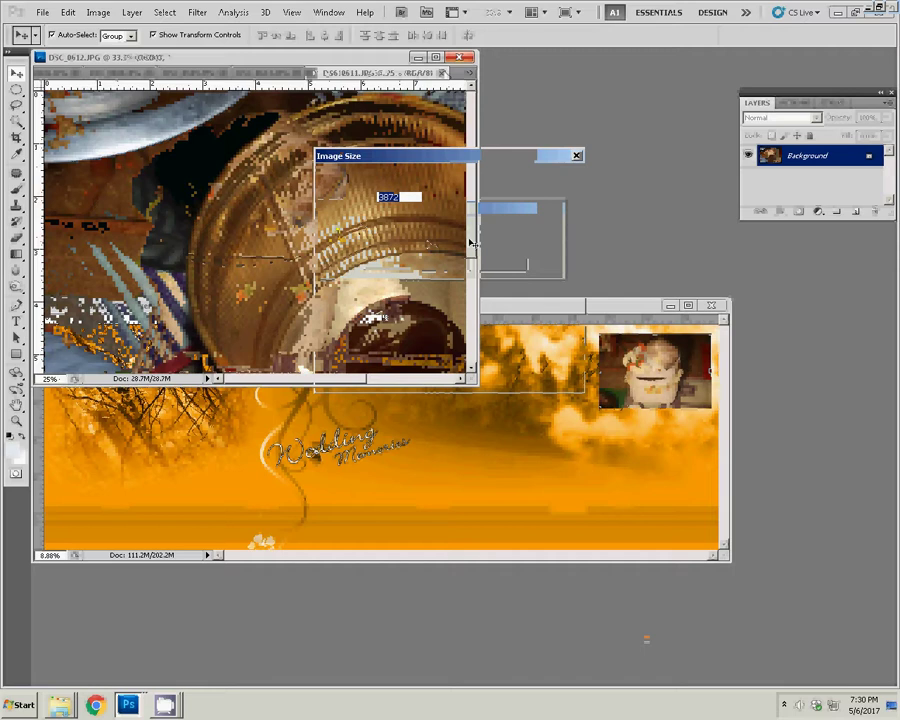
pyautogui.click(363, 266)
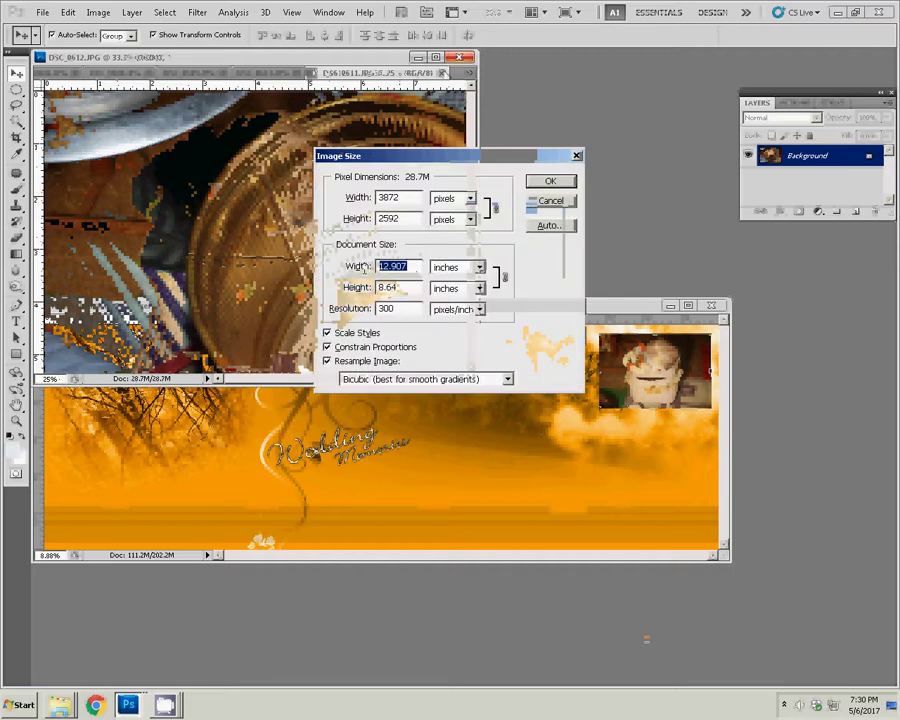
pyautogui.write('6')
pyautogui.click(549, 181)
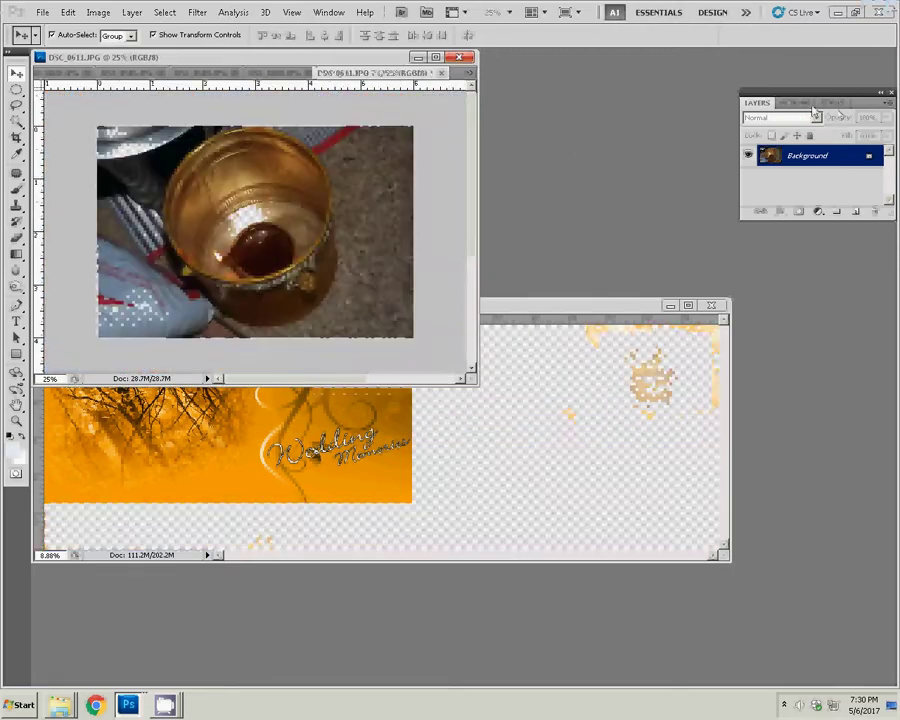
# Step: Show the Actions list and place the bowl photo beside the basket photo at the top
pyautogui.click(797, 103)
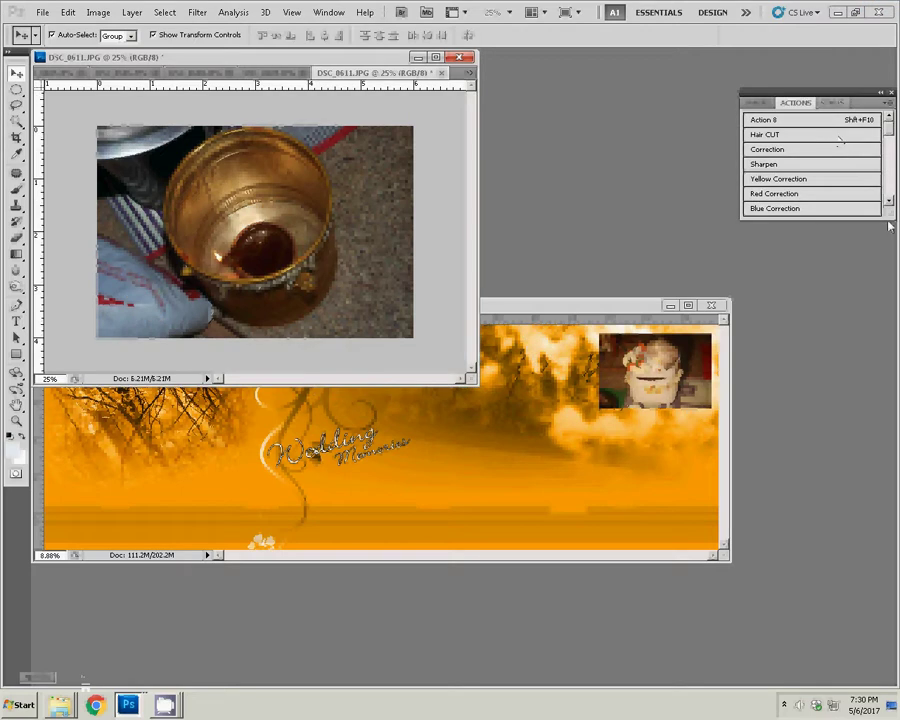
pyautogui.moveTo(888, 224); pyautogui.dragTo(888, 266)
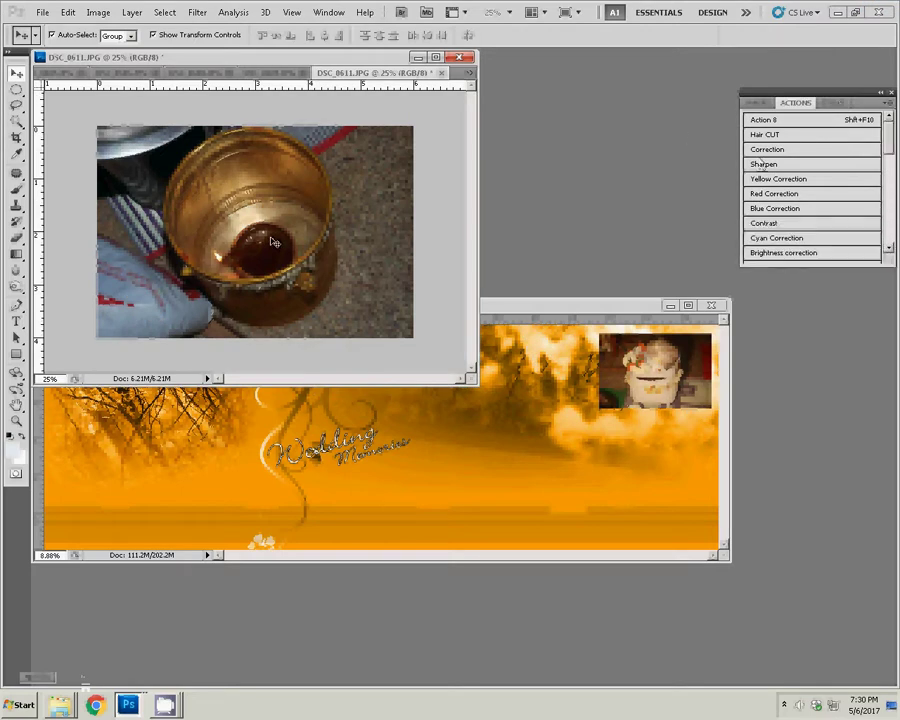
pyautogui.click(622, 437)
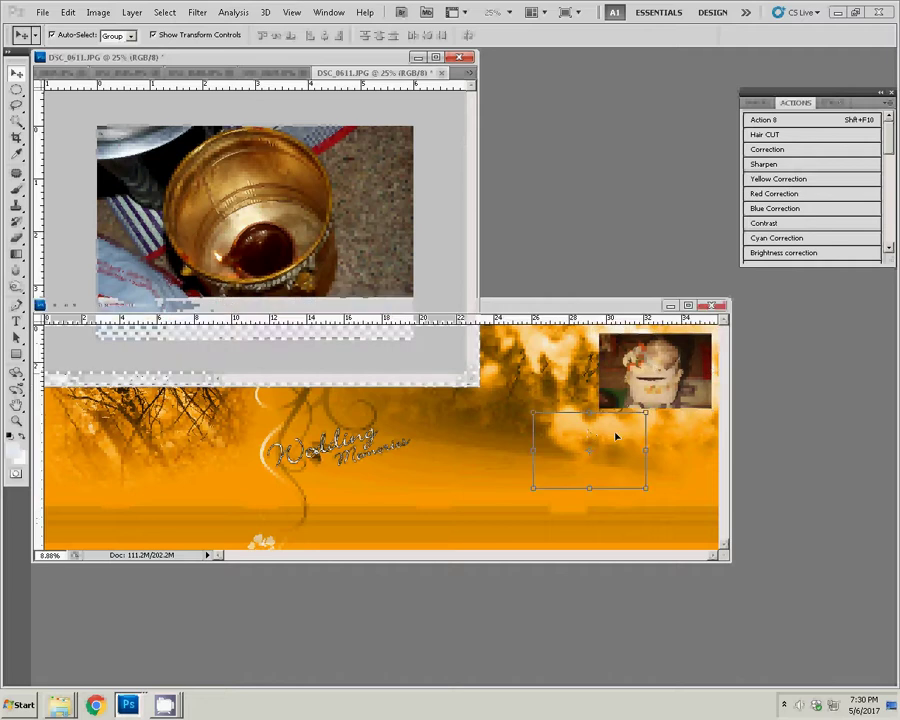
pyautogui.hotkey('ctrl', 'shift', 'v')
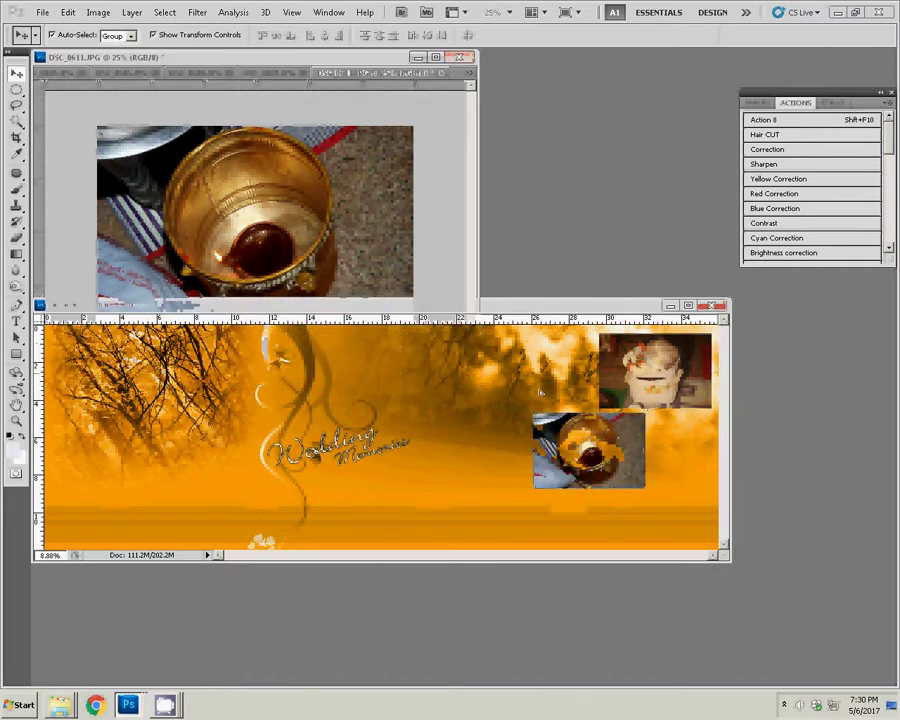
pyautogui.moveTo(618, 436)
pyautogui.mouseDown()
pyautogui.moveTo(540, 390)
pyautogui.moveTo(558, 358)
pyautogui.mouseUp()
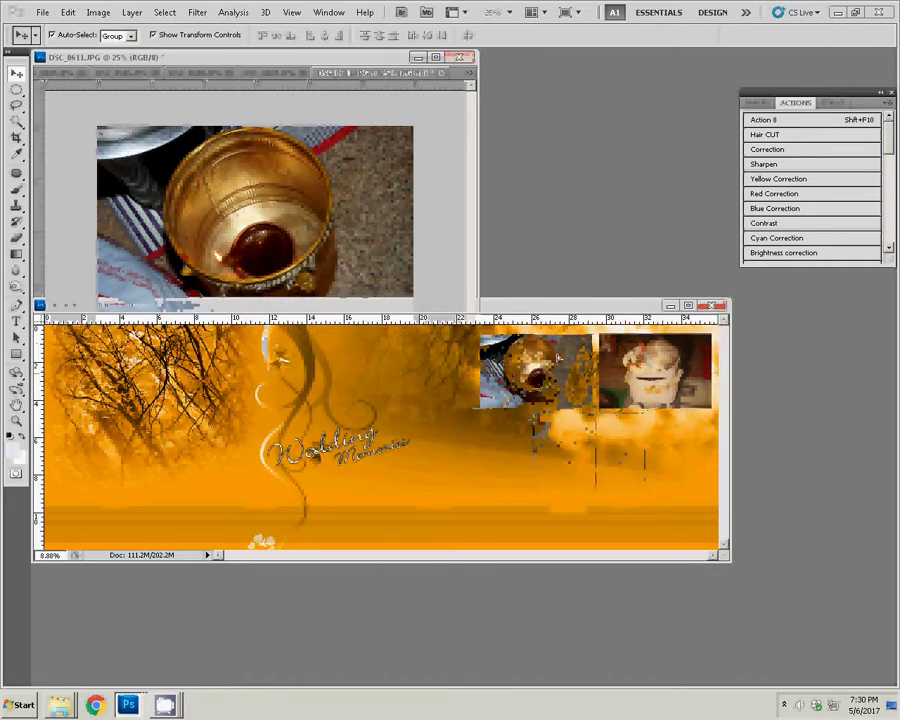
# Step: Close the bowl photo document without saving
pyautogui.click(389, 68)
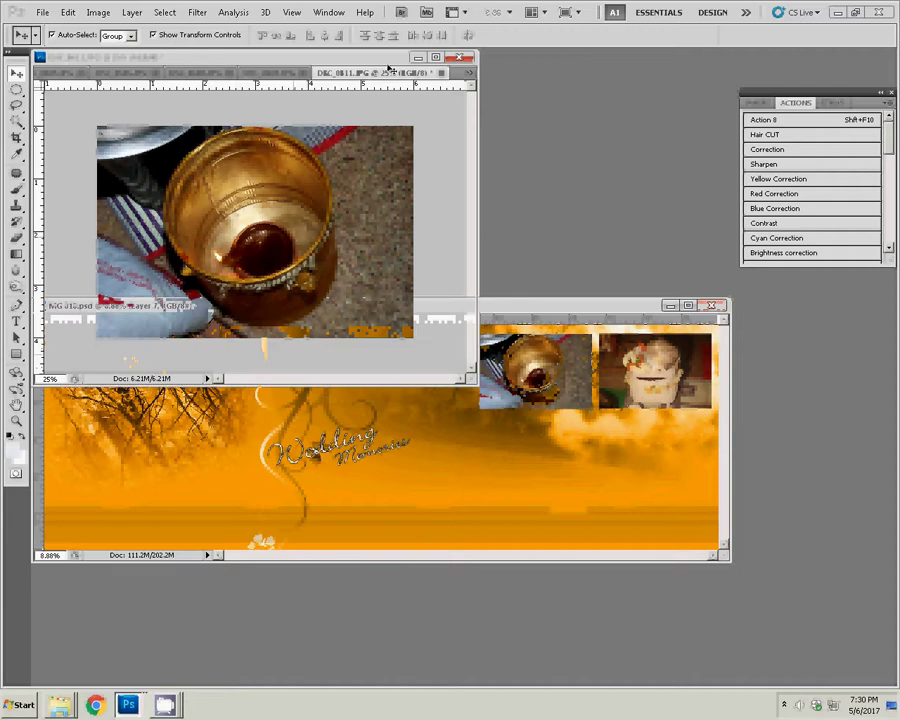
pyautogui.hotkey('ctrl', 'w')
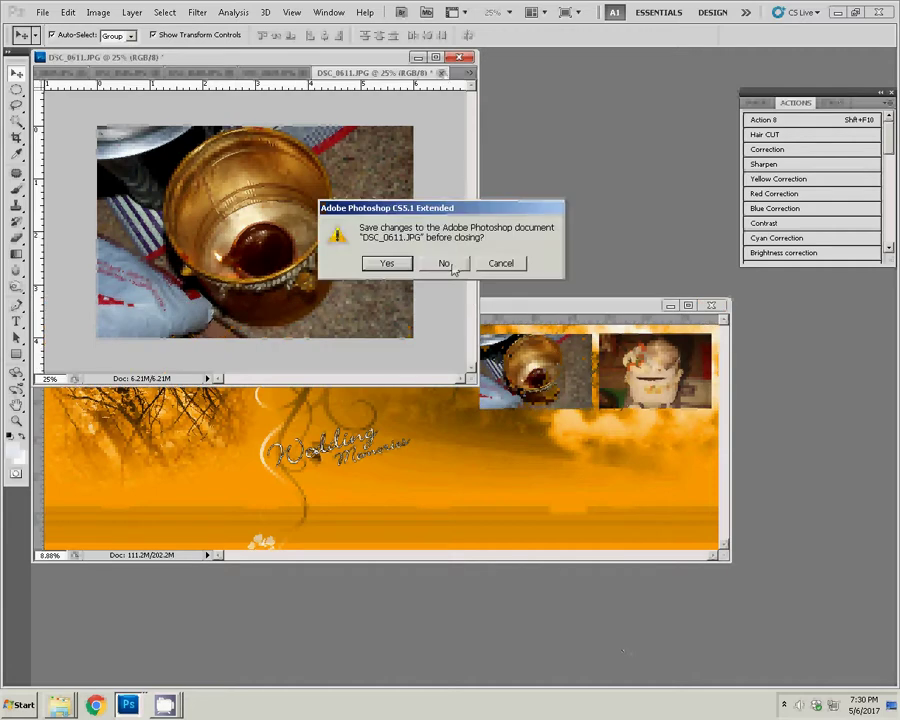
pyautogui.click(444, 263)
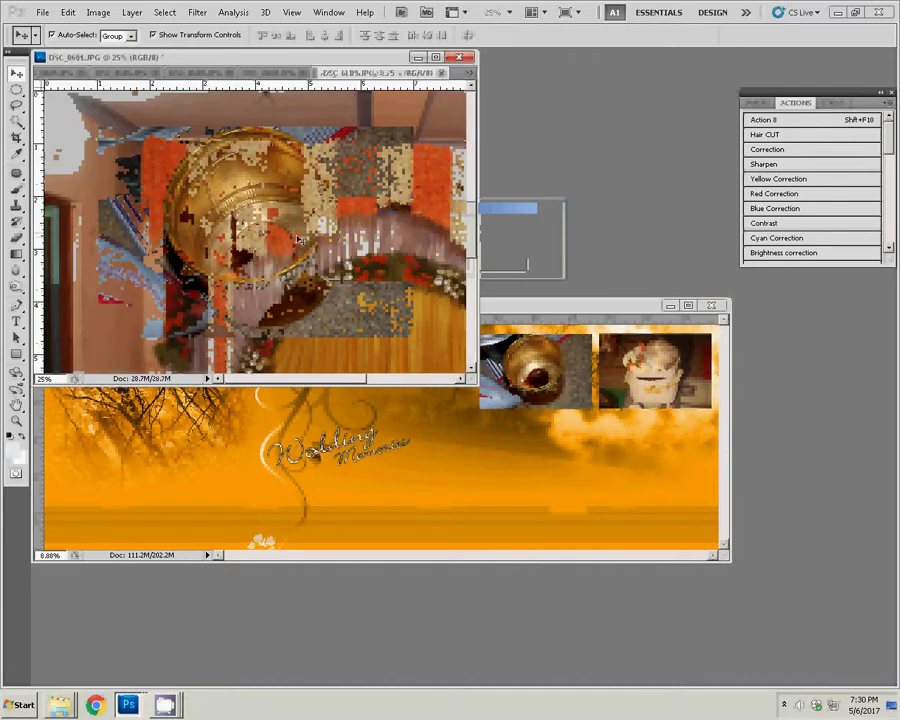
# Step: Resize the decorated stage photo to 6 inches wide
pyautogui.hotkey('ctrl', 'alt', 'i')
pyautogui.press('Tab')
pyautogui.press('Tab')
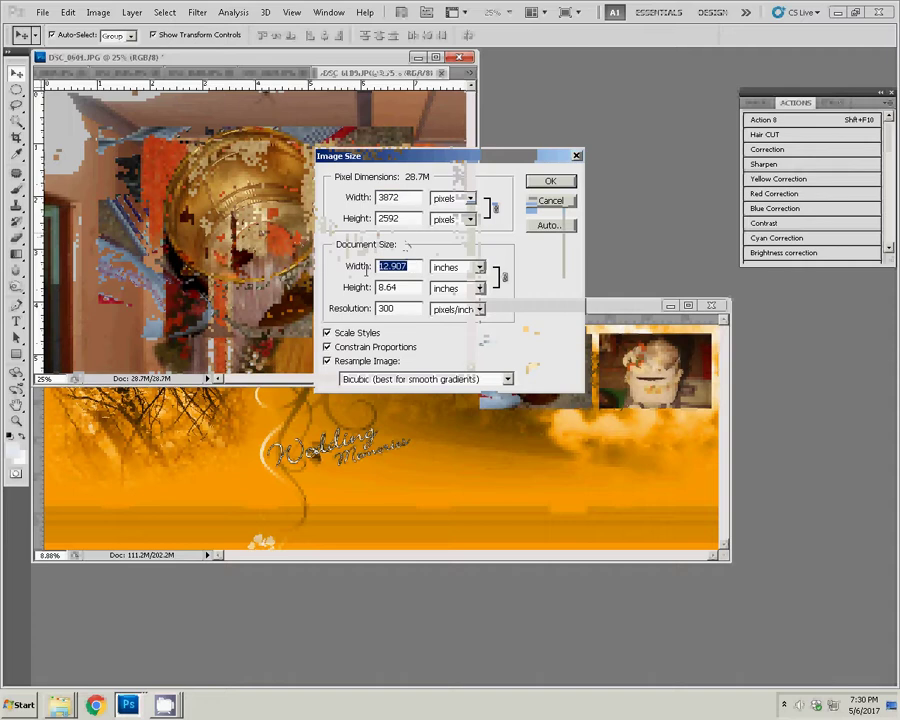
pyautogui.write('6')
pyautogui.click(549, 181)
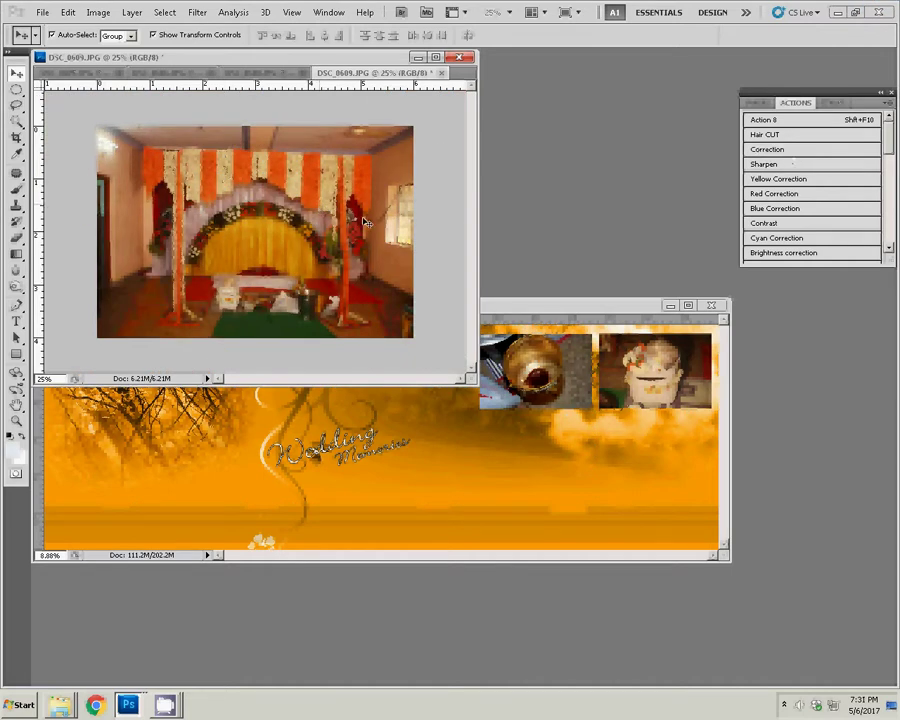
# Step: Copy the stage photo to the left of the bowl photo and close its source unsaved
pyautogui.moveTo(325, 203); pyautogui.dragTo(566, 420)
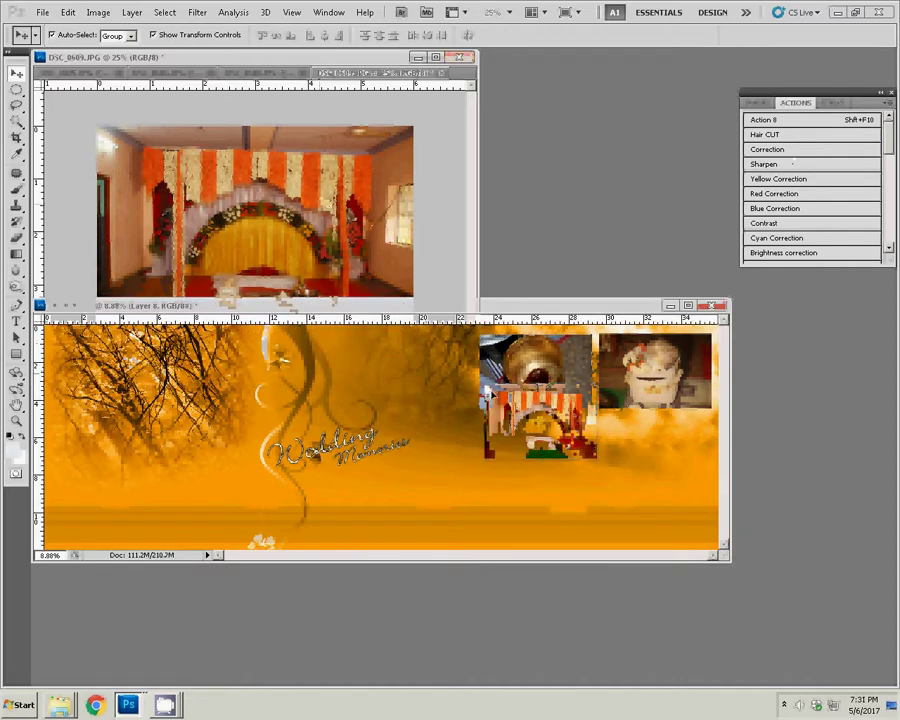
pyautogui.moveTo(542, 399)
pyautogui.mouseDown()
pyautogui.moveTo(435, 367)
pyautogui.moveTo(418, 347)
pyautogui.mouseUp()
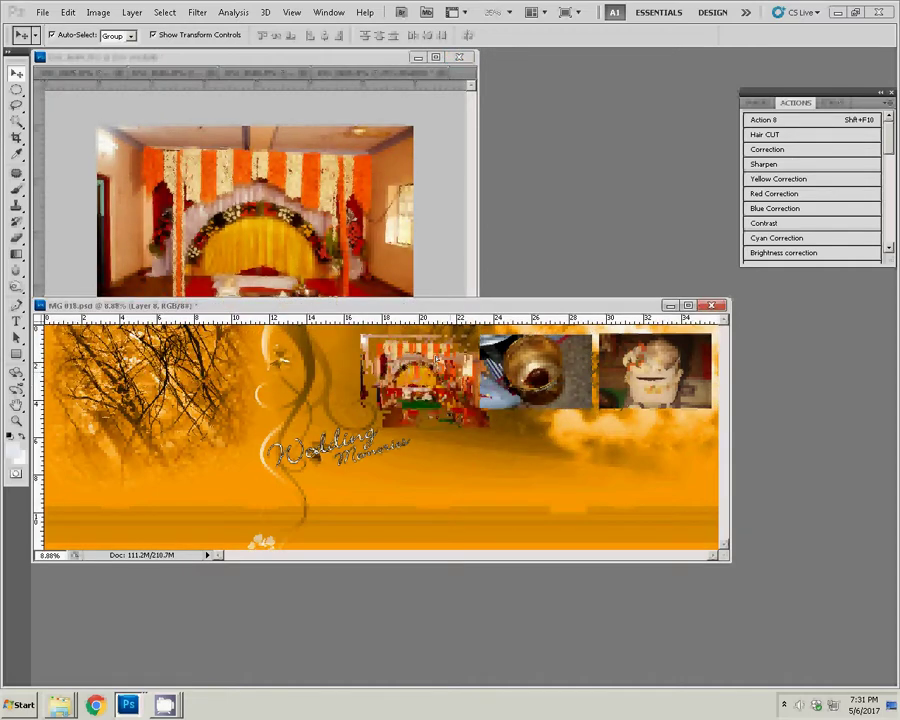
pyautogui.click(450, 103)
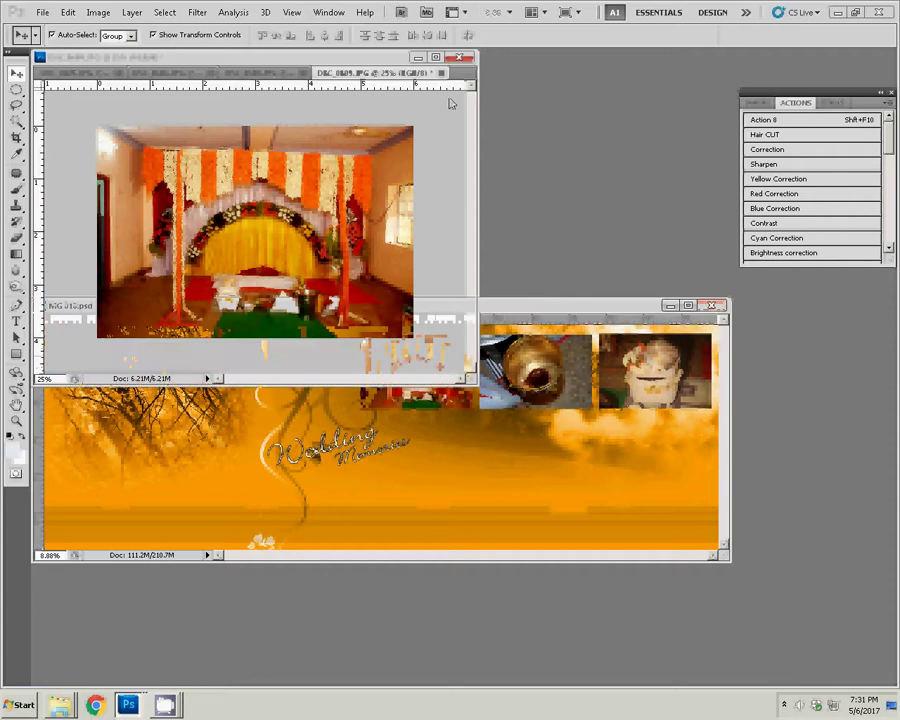
pyautogui.hotkey('ctrl', 'w')
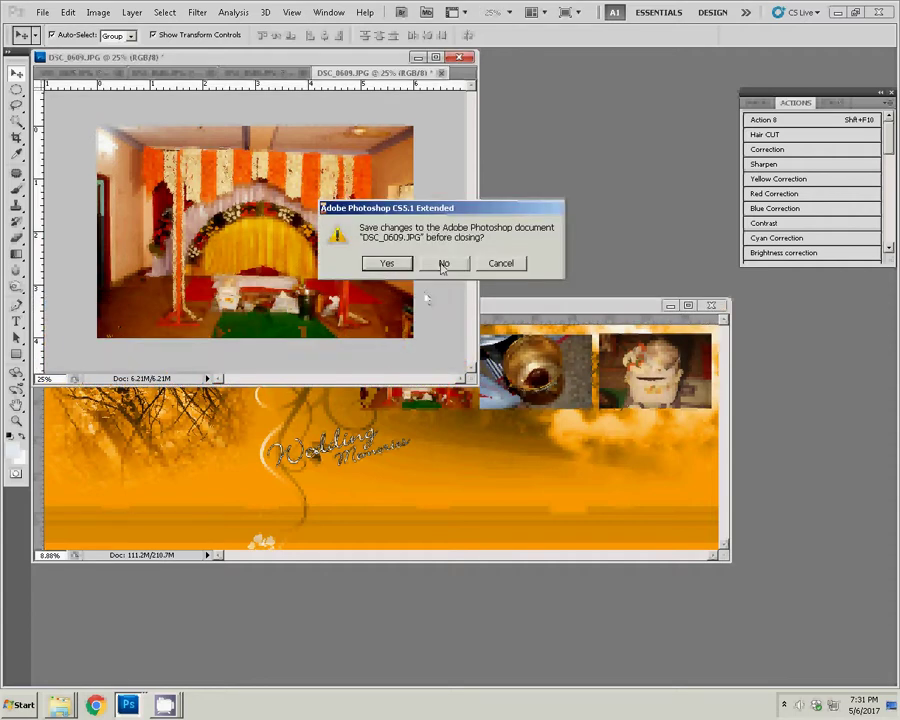
pyautogui.click(443, 265)
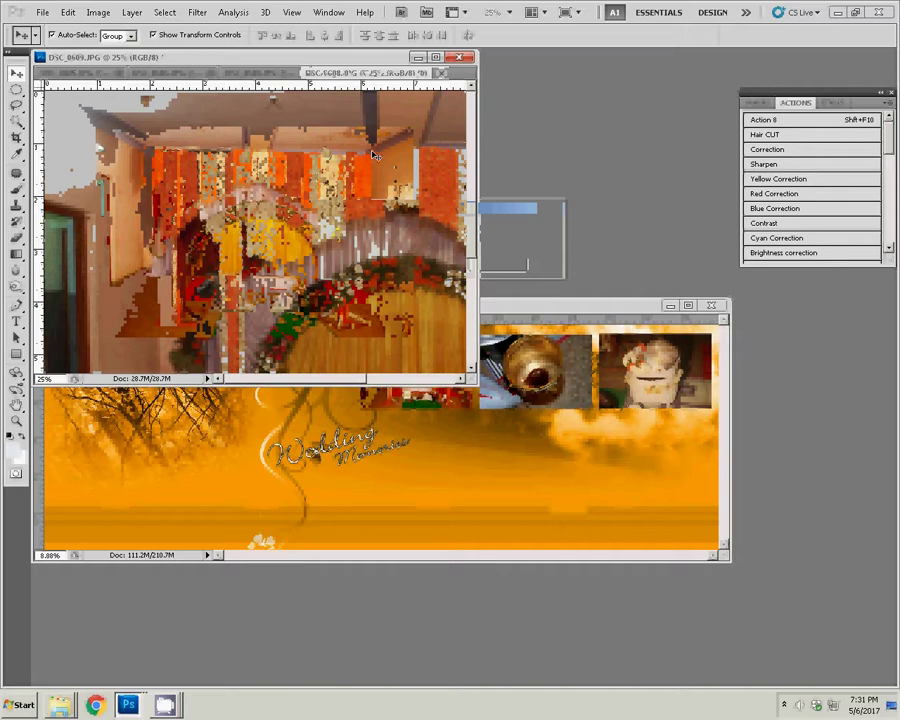
# Step: Fit the next stage photo to the screen, then close it to reveal the ceremony photo
pyautogui.press('z')
pyautogui.rightClick(350, 186)
pyautogui.click(367, 190)
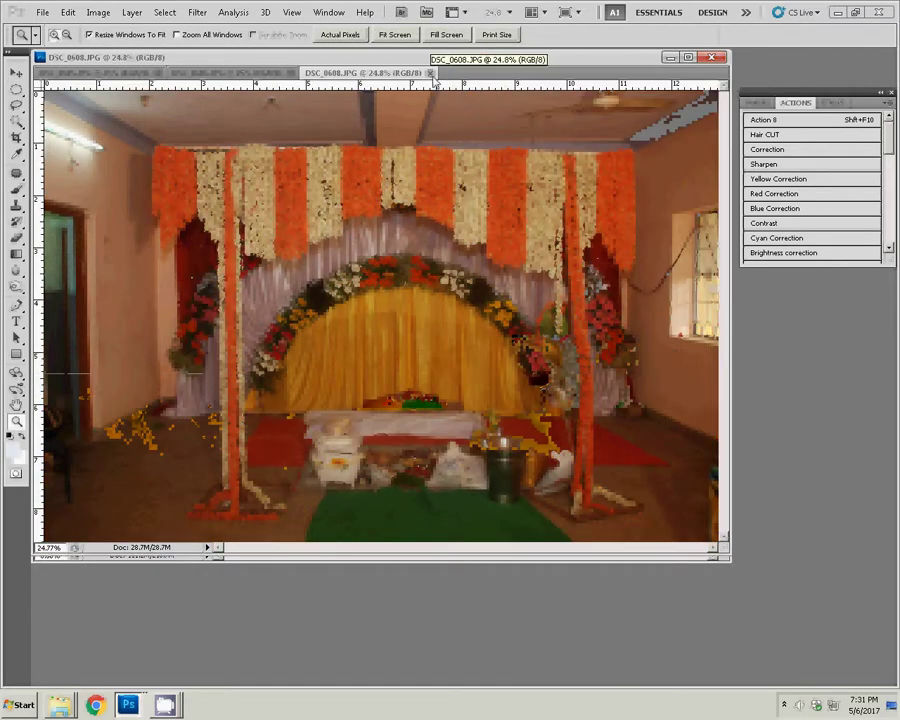
pyautogui.click(430, 73)
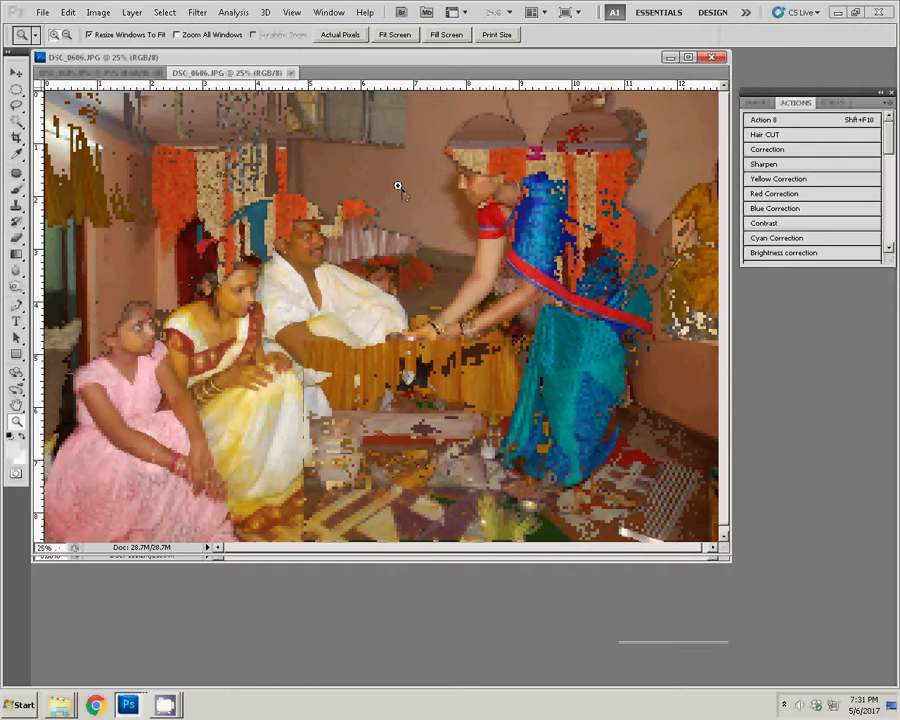
pyautogui.hotkey('ctrl', 'alt', 'i')
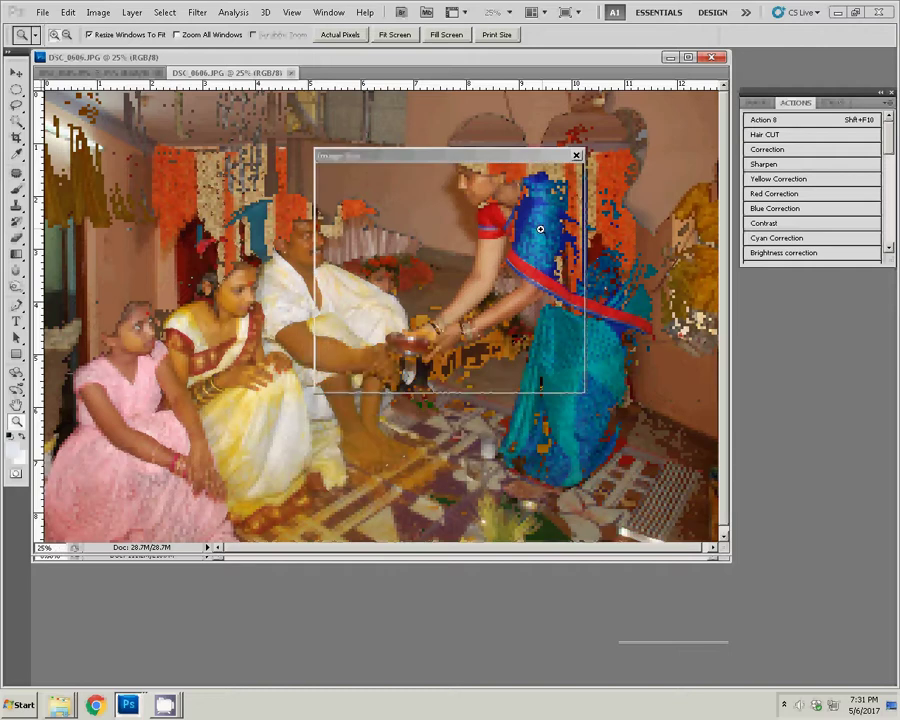
# Step: Set DSC_0606's document width to 8 inches (2400 × 1607 pixels at 300 ppi)
pyautogui.doubleClick(410, 267)
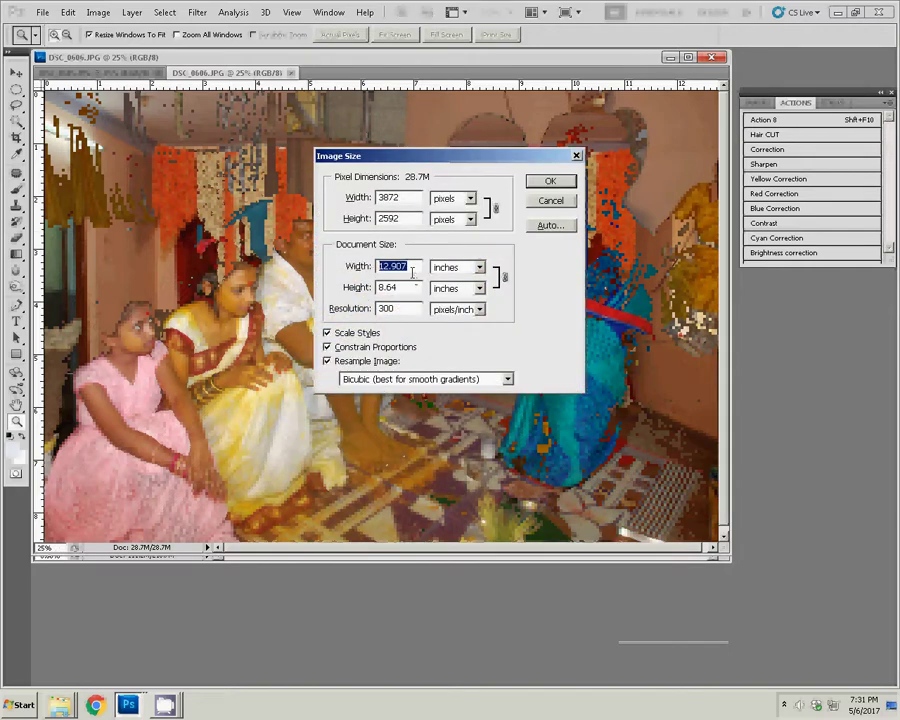
pyautogui.write('8')
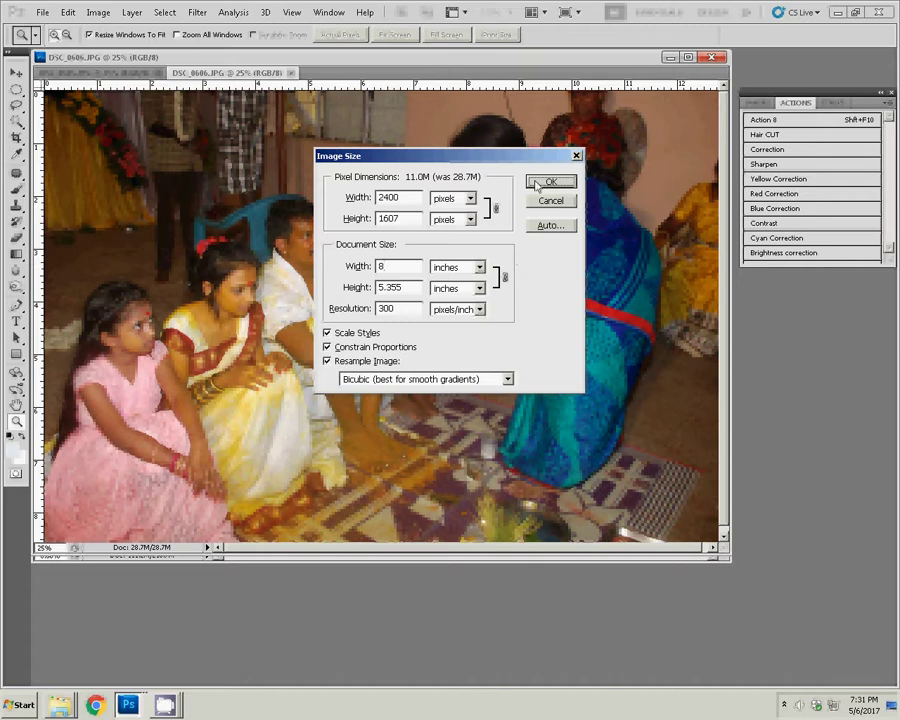
pyautogui.click(537, 184)
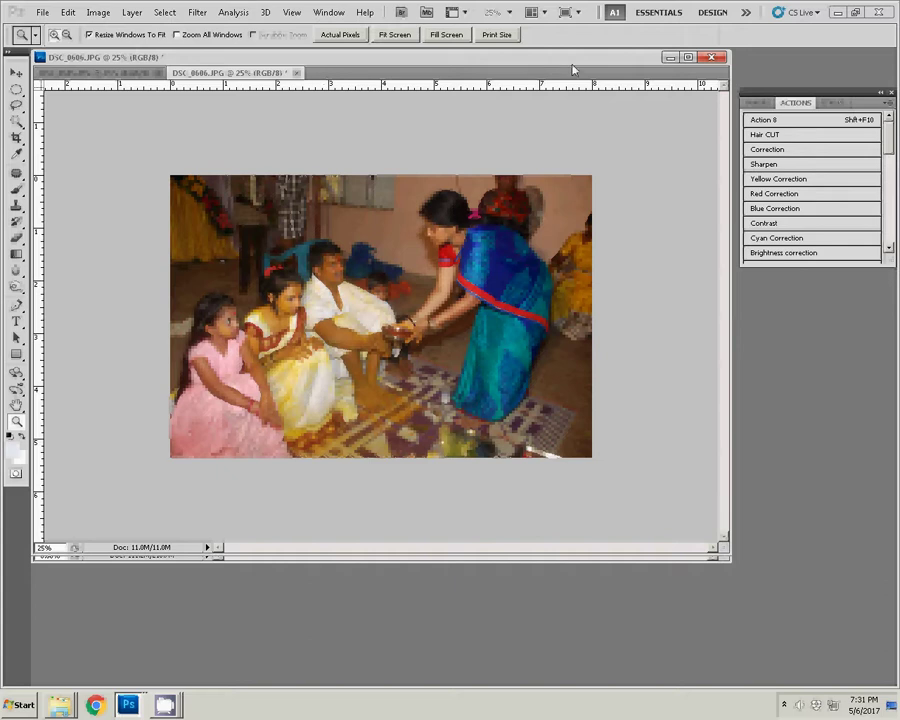
# Step: Float DSC_0606 into its own window and drag a copy onto the orange album page
pyautogui.moveTo(573, 69)
pyautogui.mouseDown()
pyautogui.moveTo(401, 125)
pyautogui.moveTo(213, 215)
pyautogui.mouseUp()
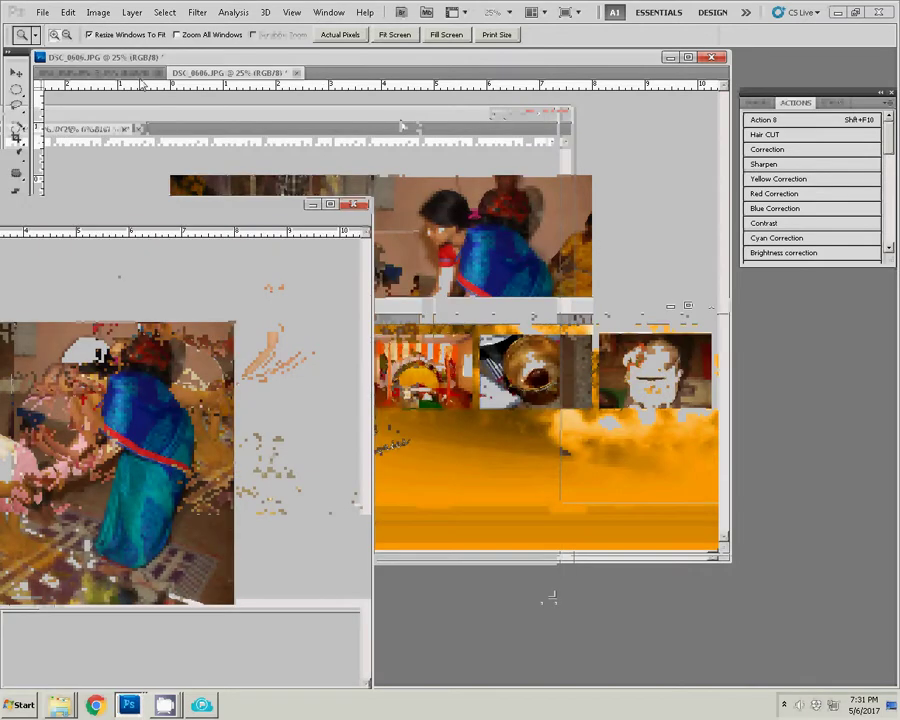
pyautogui.click(97, 12)
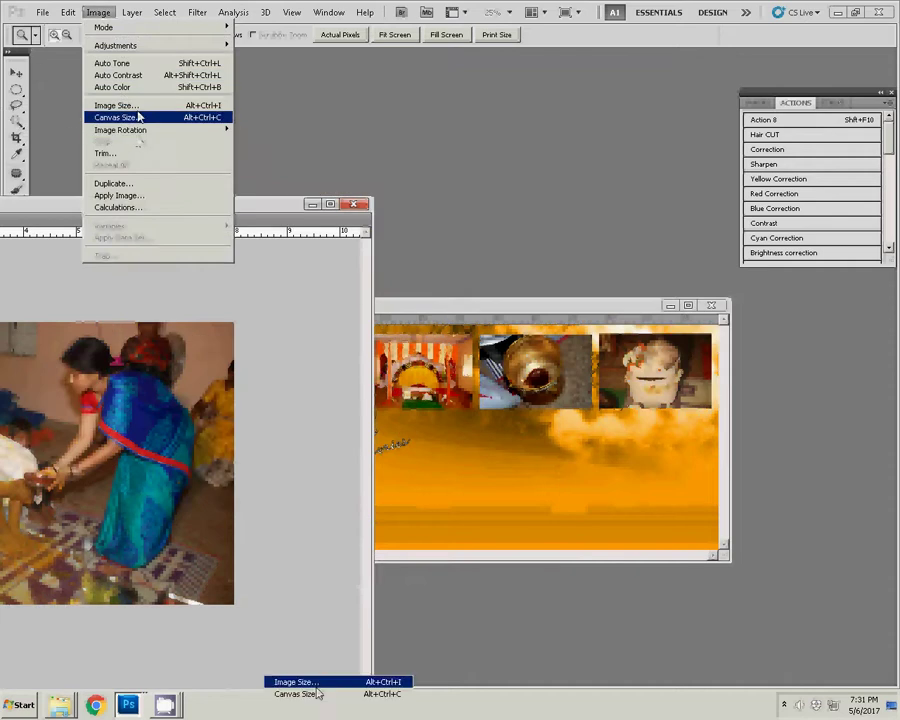
pyautogui.click(118, 105)
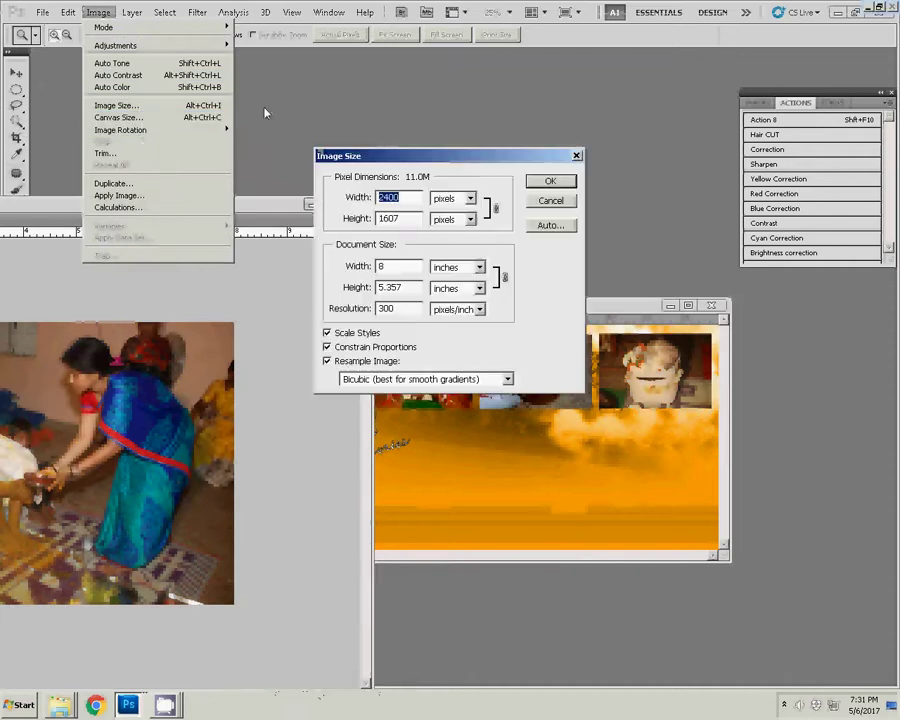
pyautogui.click(548, 201)
pyautogui.click(17, 72)
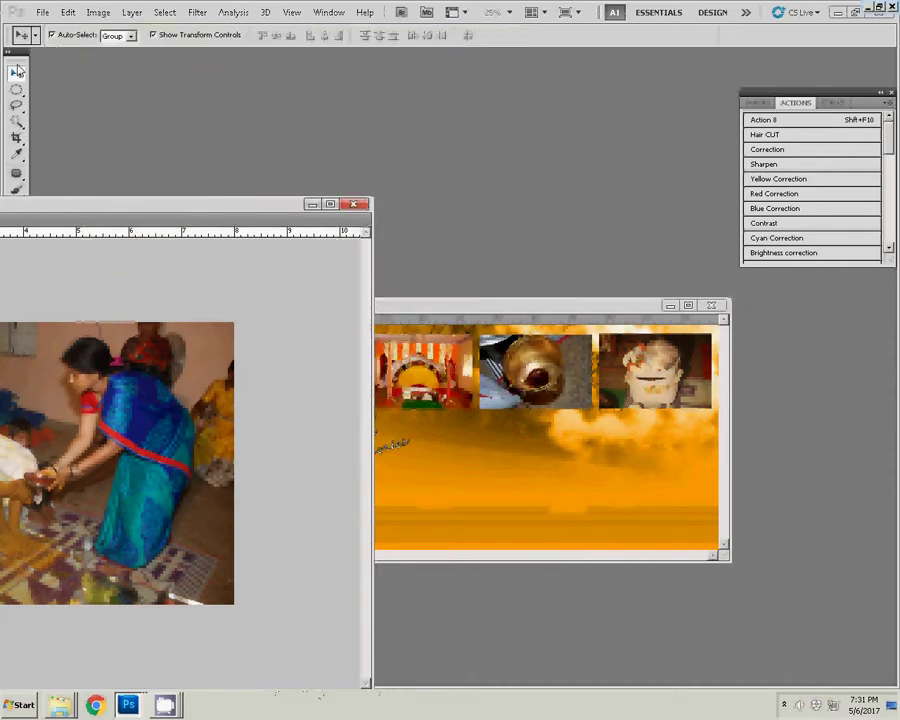
pyautogui.moveTo(120, 460); pyautogui.dragTo(440, 430)
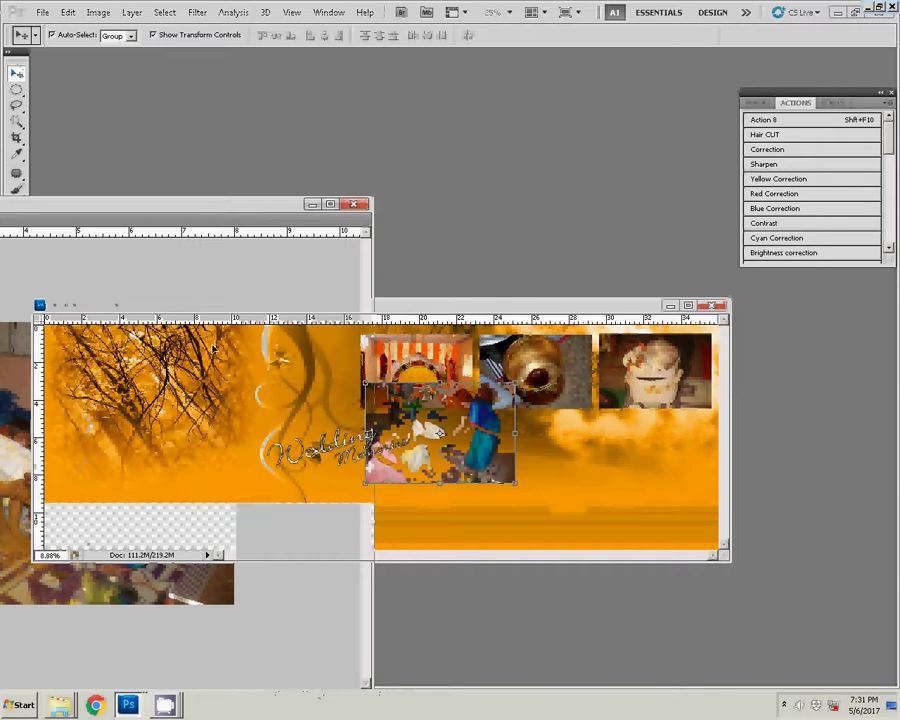
pyautogui.click(145, 219)
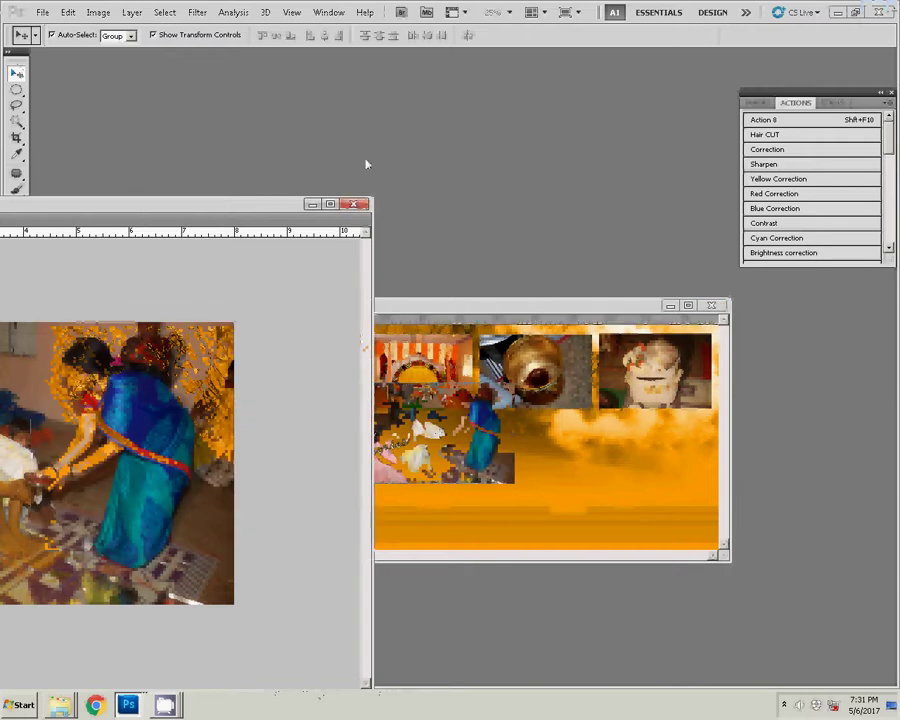
pyautogui.moveTo(145, 219); pyautogui.dragTo(405, 149)
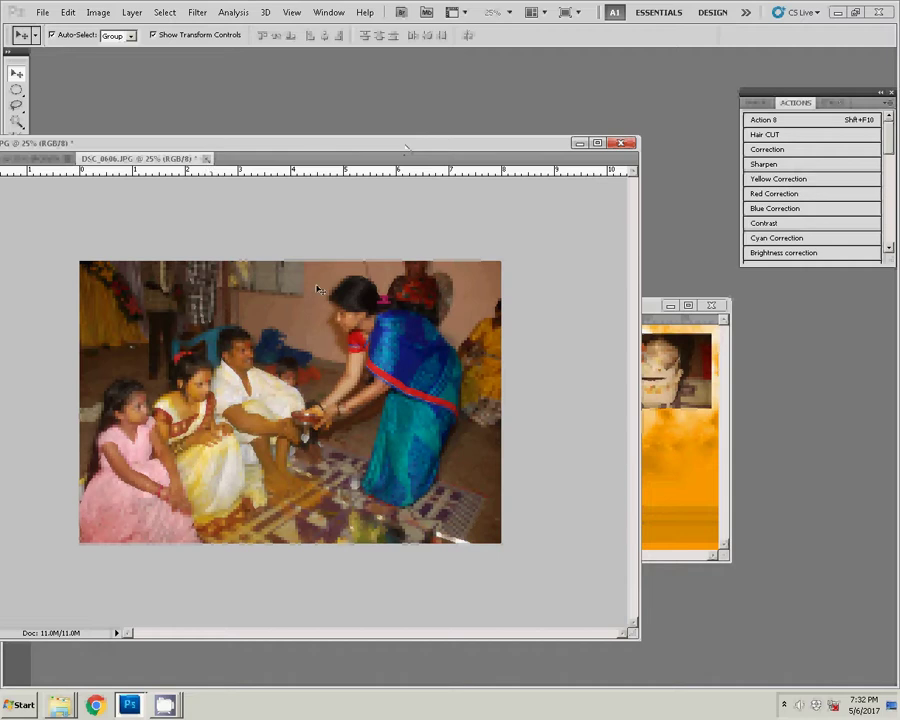
# Step: Close DSC_0606 unsaved and resize the next photo to 8 inches wide
pyautogui.click(206, 158)
pyautogui.click(440, 263)
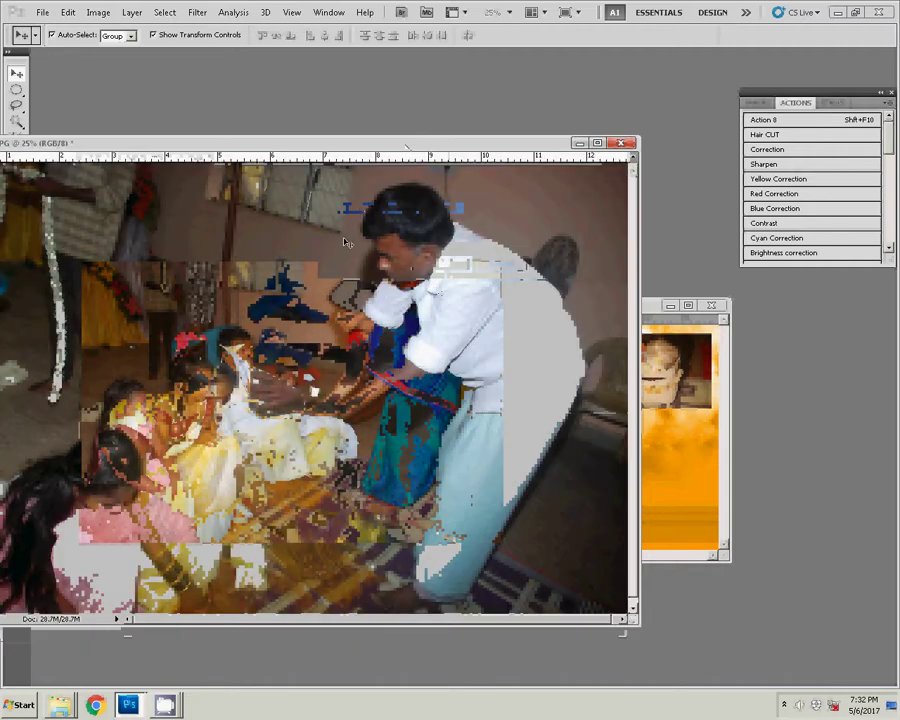
pyautogui.click(98, 12)
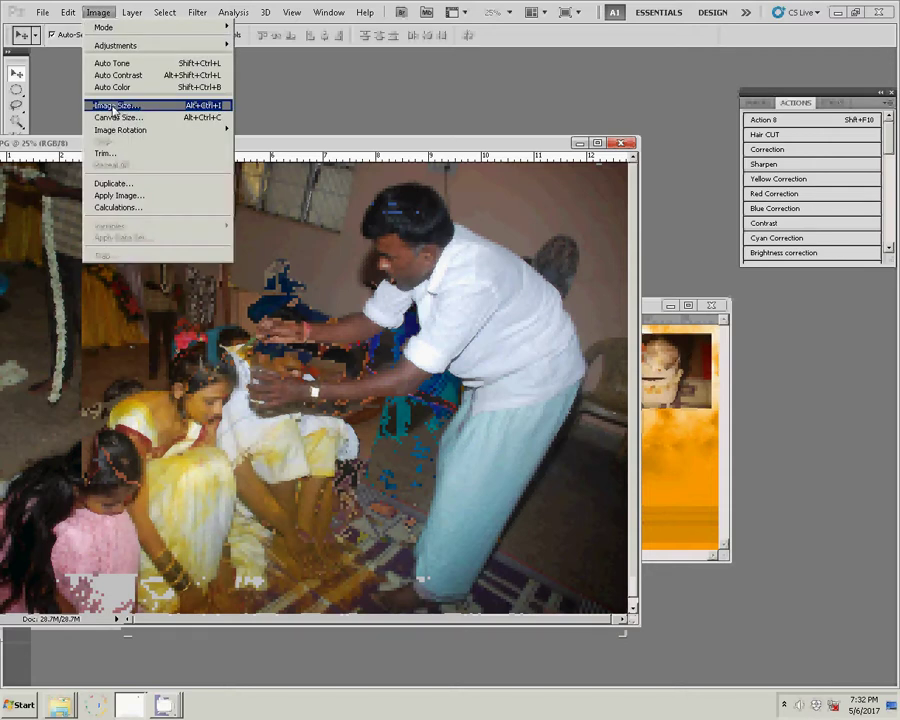
pyautogui.click(115, 105)
pyautogui.press('Tab')
pyautogui.press('Tab')
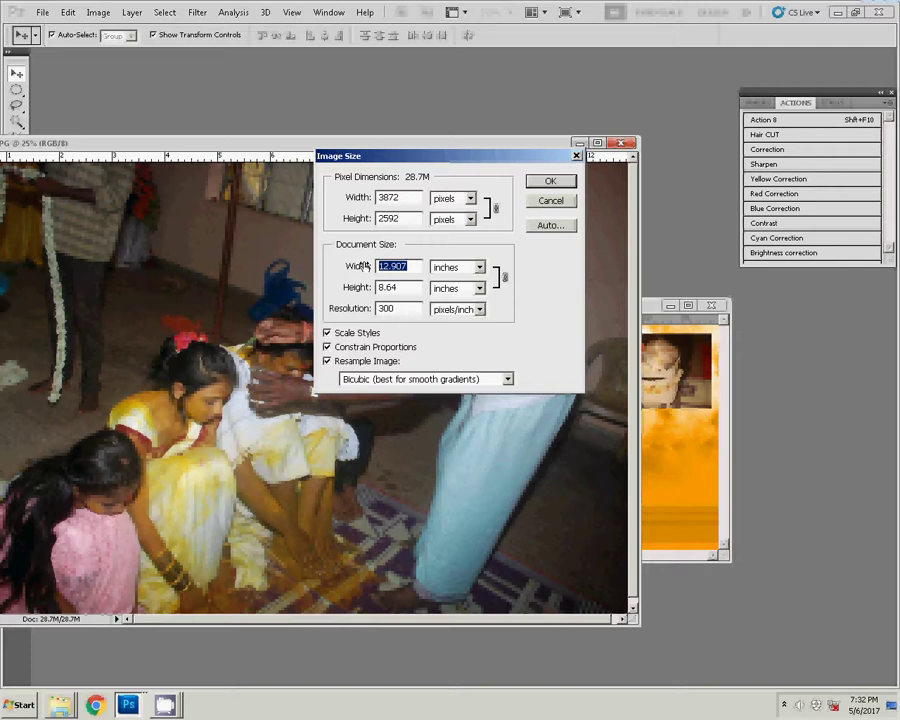
pyautogui.write('8')
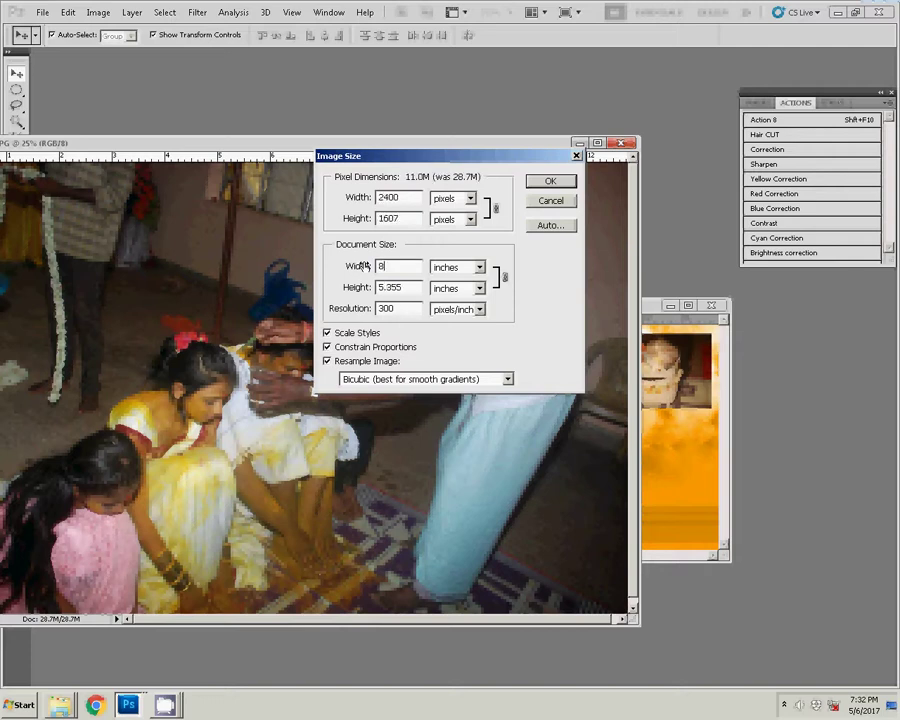
pyautogui.click(550, 181)
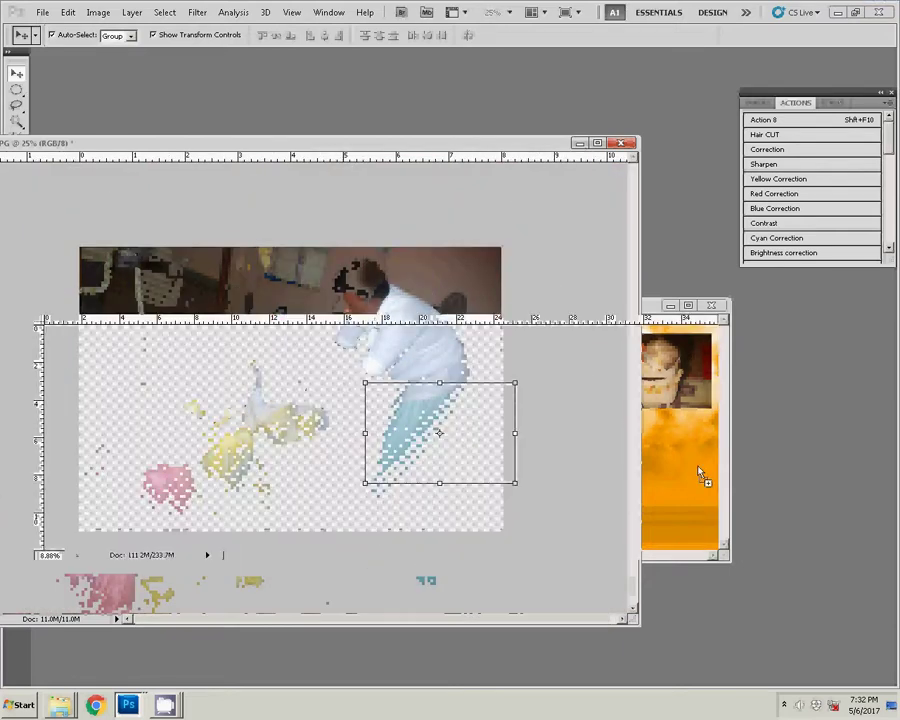
# Step: Drag the DSC_0605 photo to the page's lower right and close its source unsaved
pyautogui.moveTo(490, 327); pyautogui.dragTo(636, 455)
pyautogui.click(431, 265)
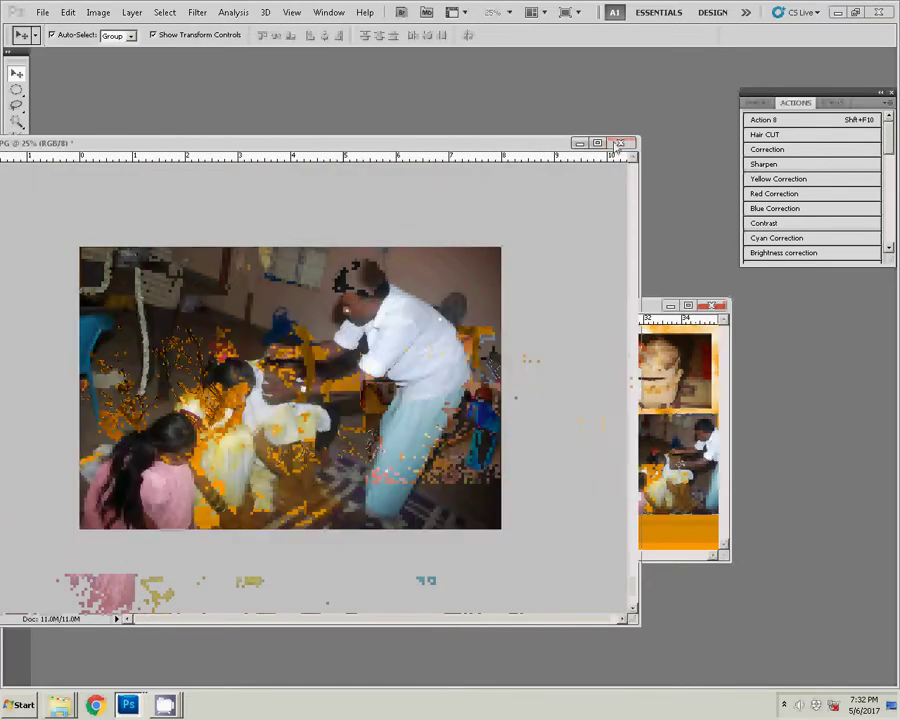
pyautogui.click(620, 143)
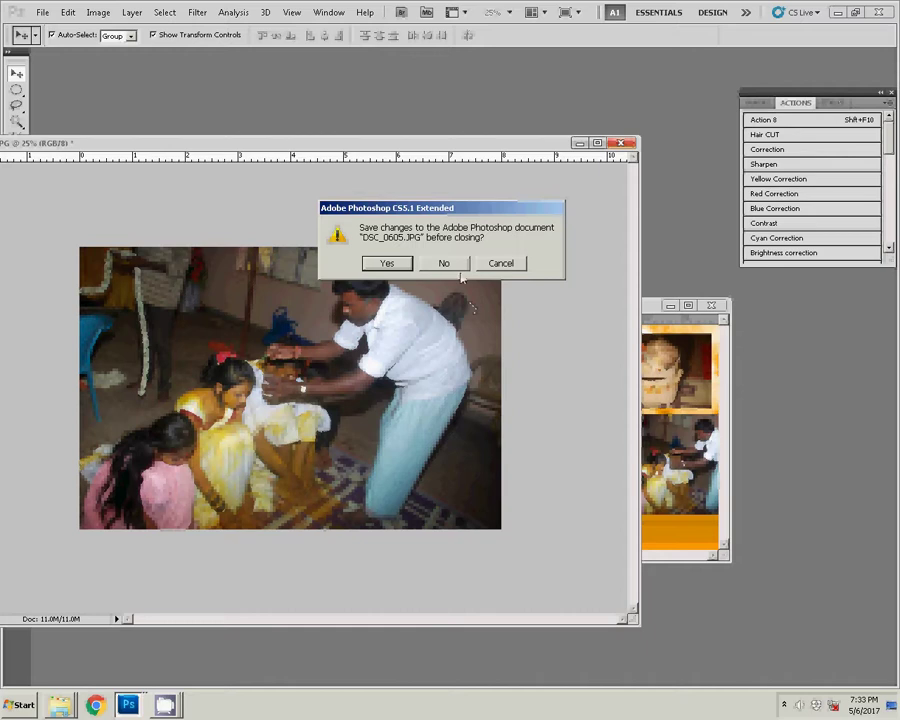
pyautogui.click(442, 263)
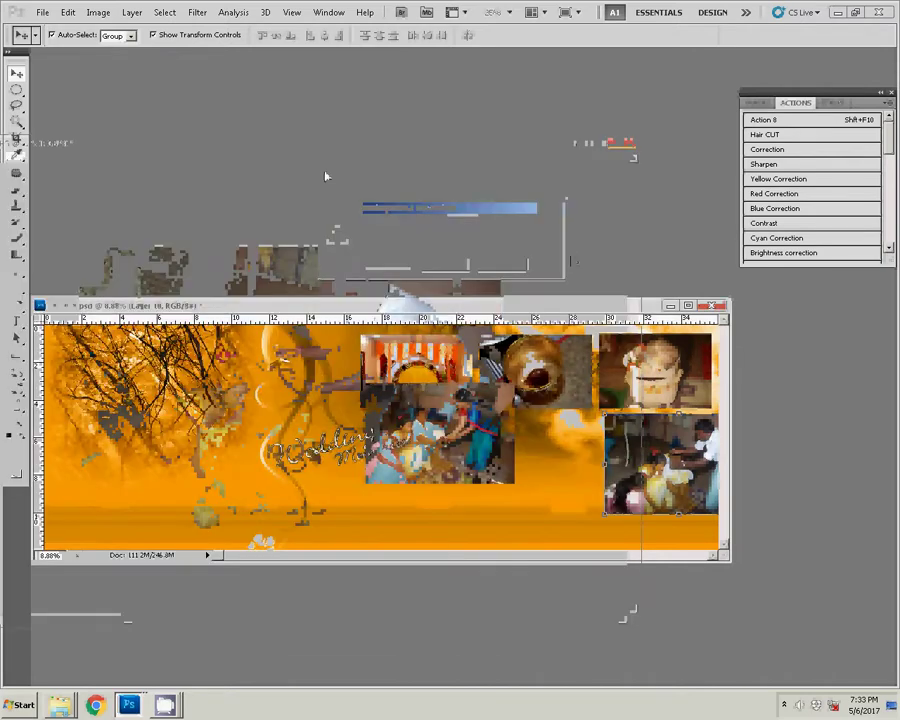
# Step: In Save As, browse to the k5 folder on Local Disk (I:)
pyautogui.click(43, 12)
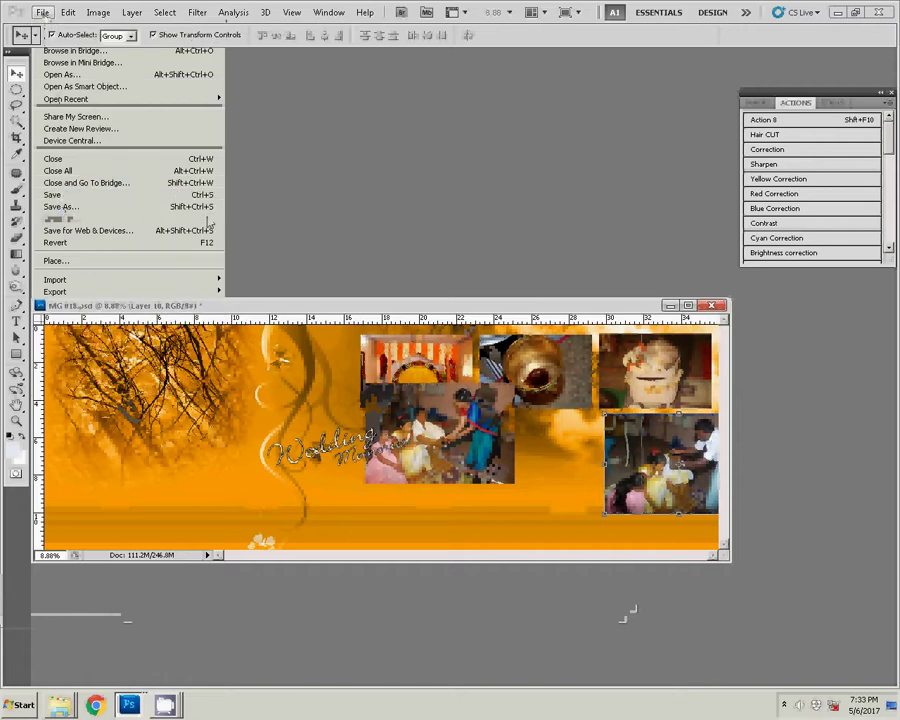
pyautogui.click(59, 207)
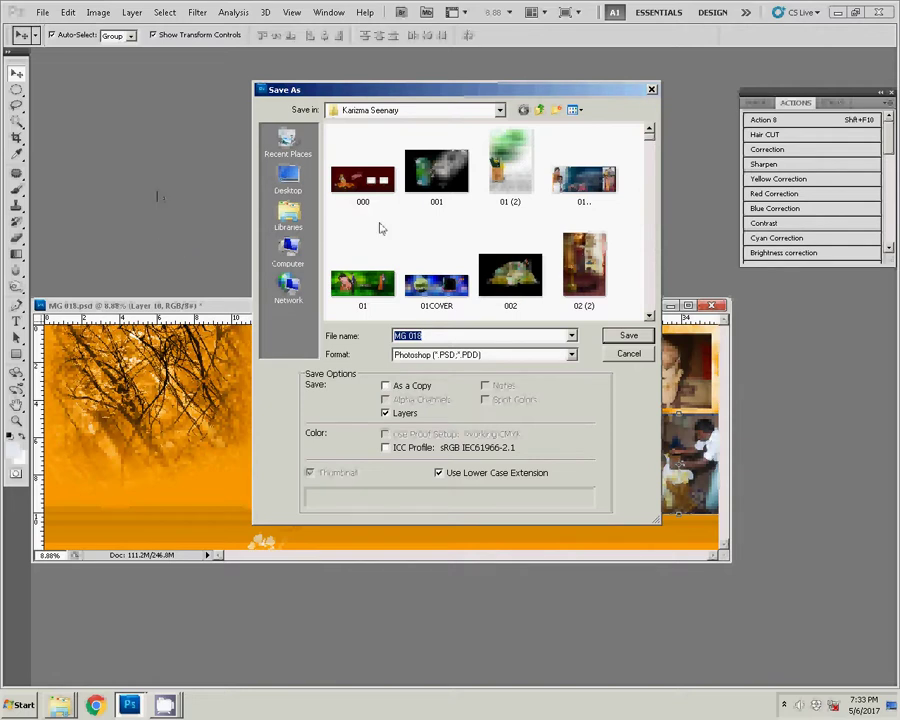
pyautogui.click(300, 252)
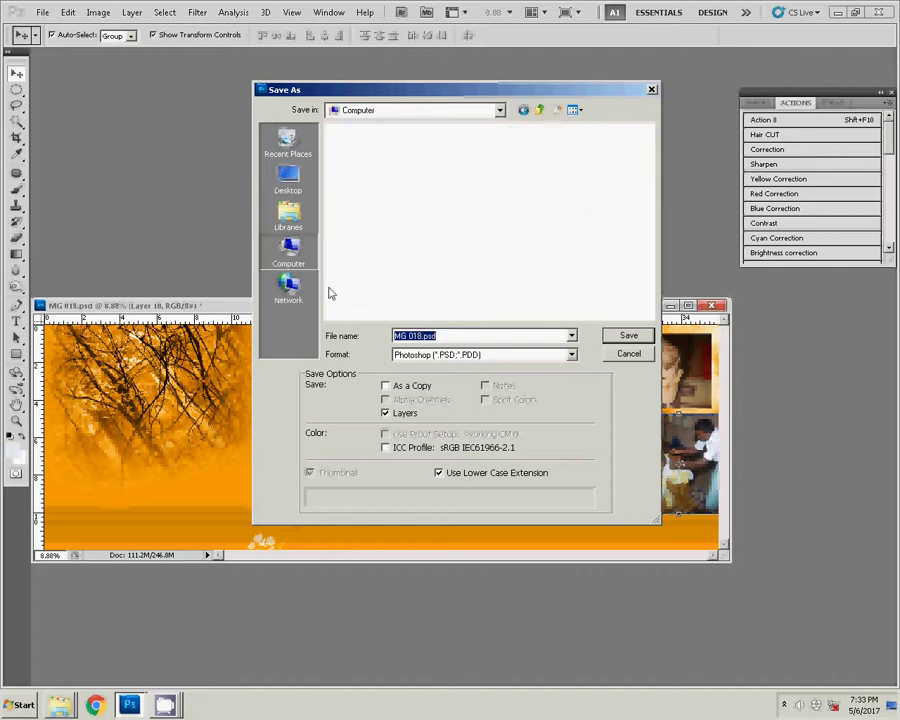
pyautogui.click(360, 204)
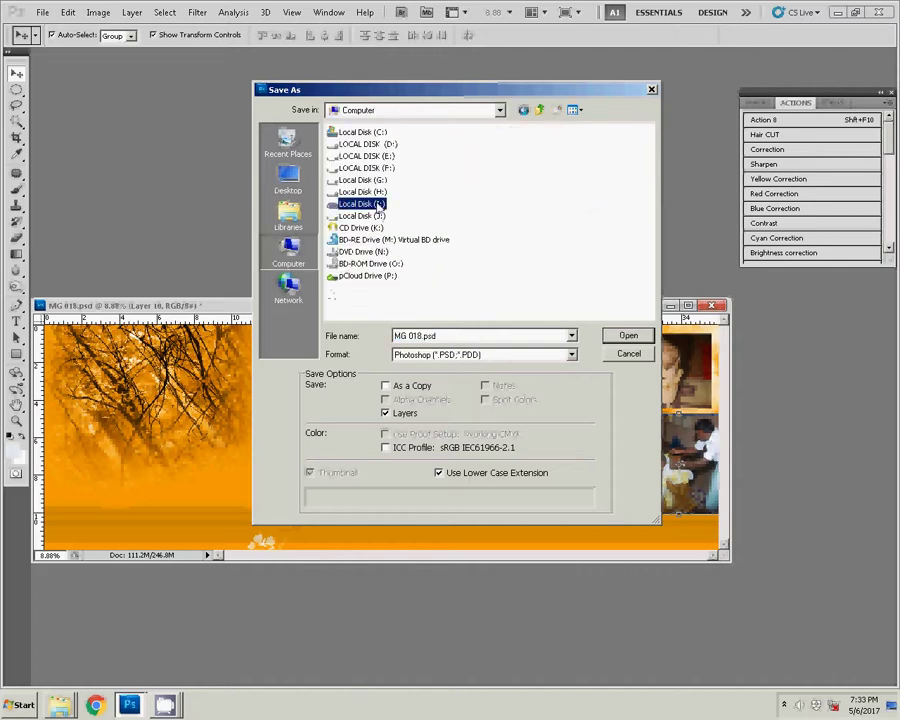
pyautogui.click(645, 342)
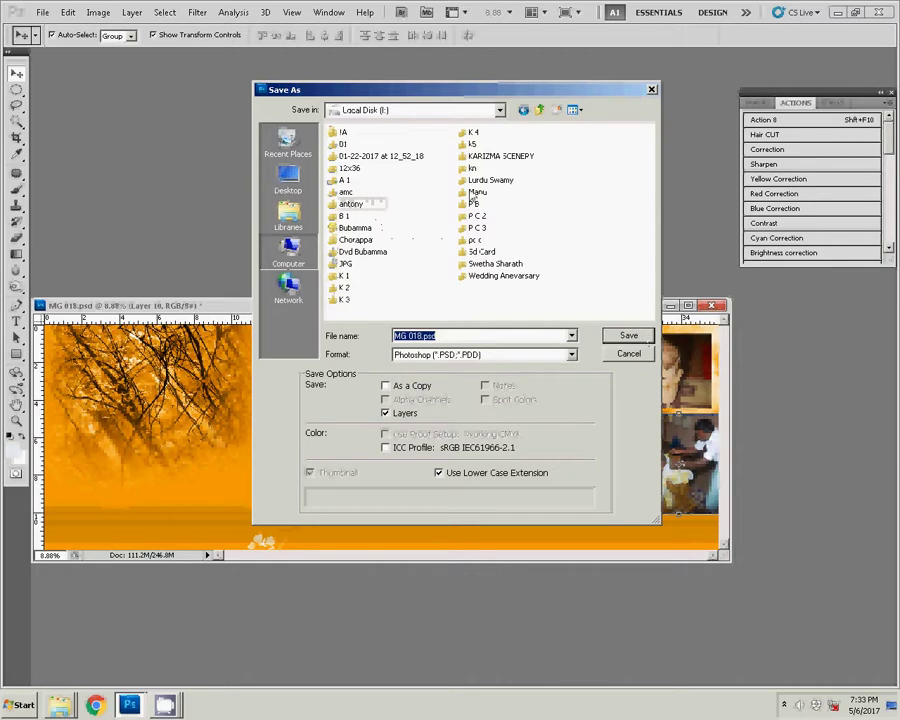
pyautogui.click(472, 143)
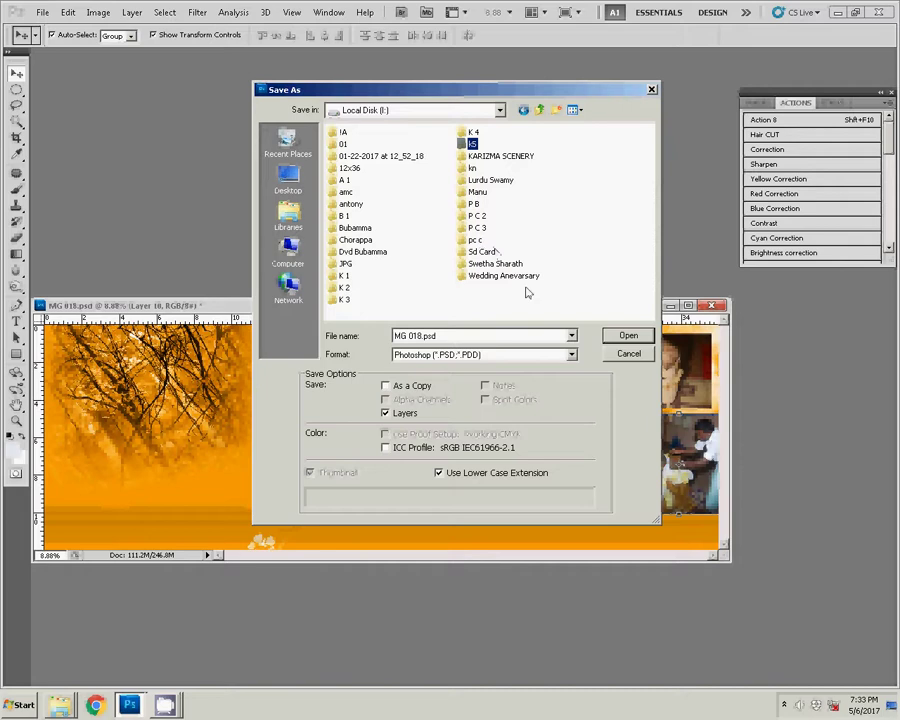
pyautogui.click(624, 337)
# Step: Save the page as PSD file '49', accepting Maximize Compatibility
pyautogui.scroll(-5, 526, 317)
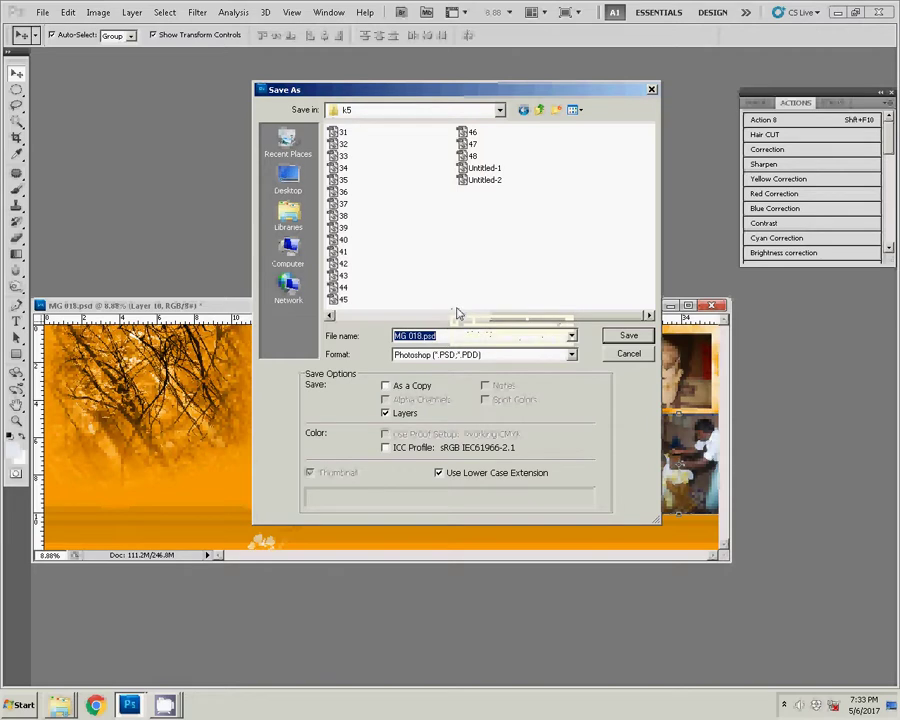
pyautogui.write('49')
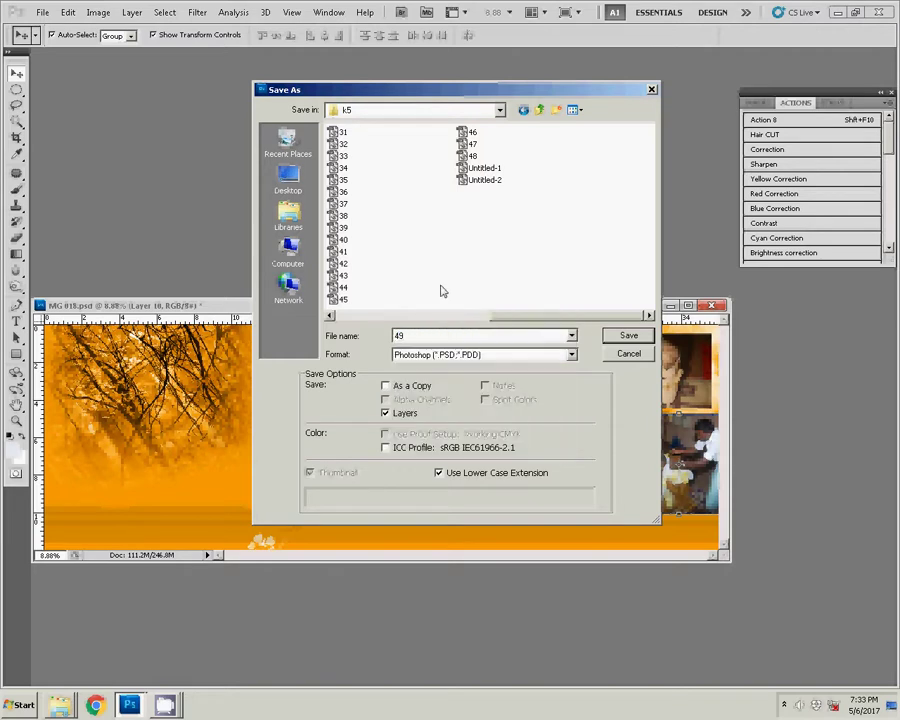
pyautogui.press('Return')
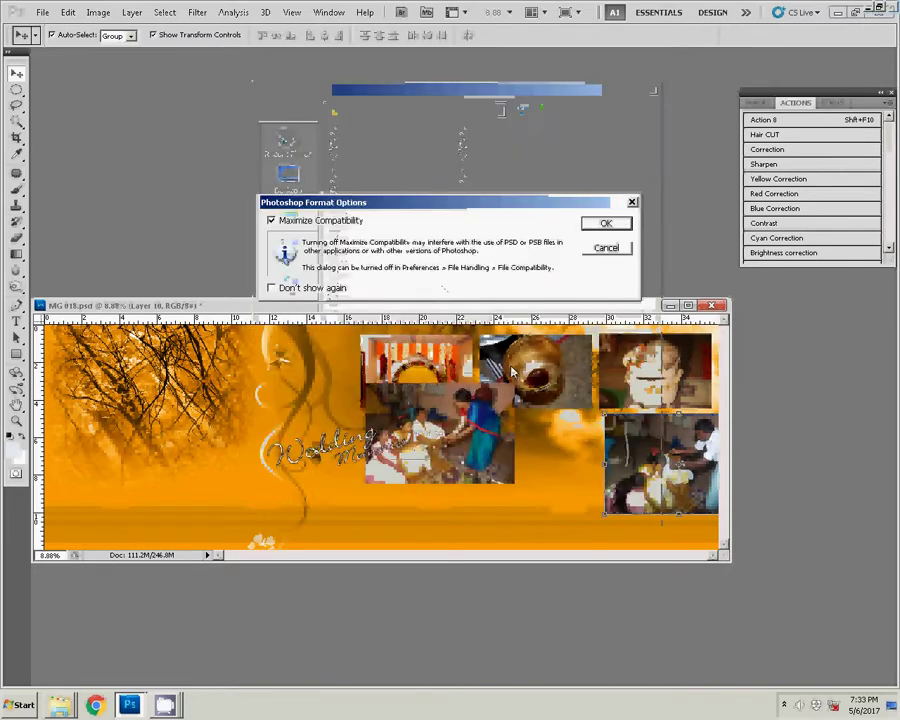
pyautogui.press('Return')
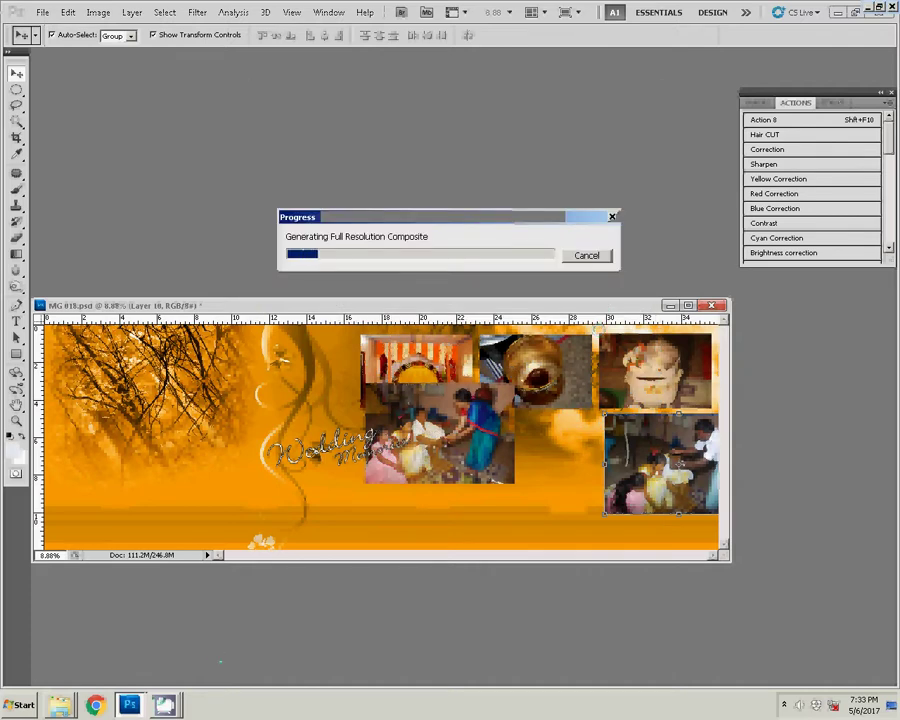
pyautogui.click(165, 705)
pyautogui.click(160, 656)
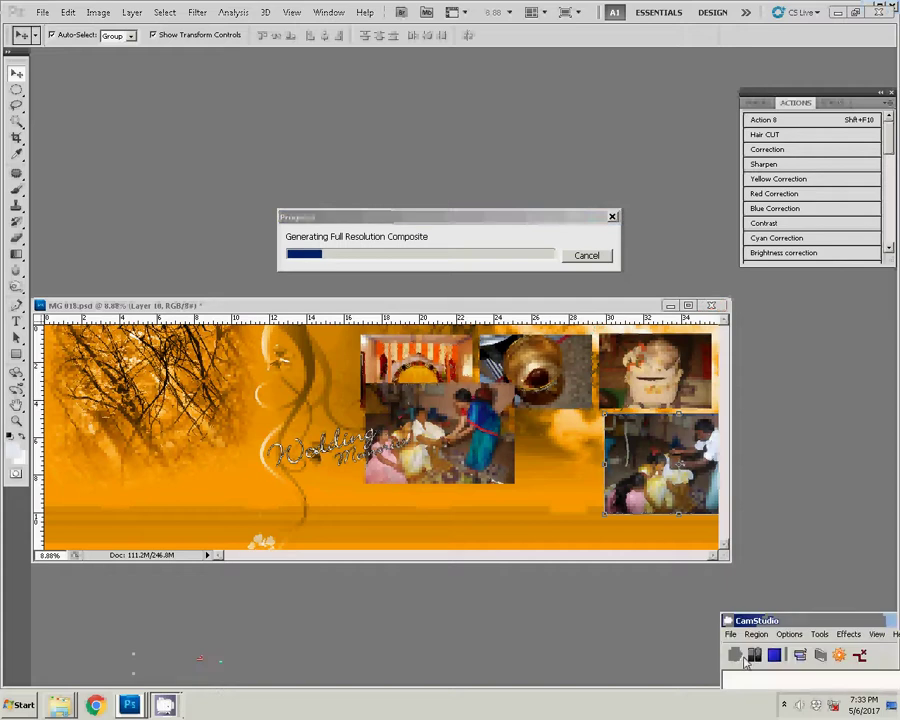